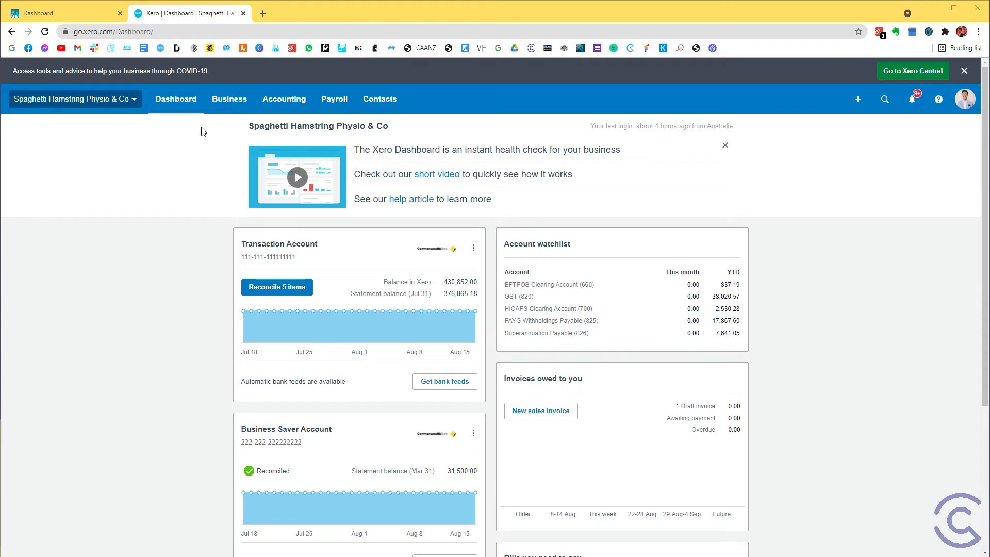
Open the chart of accounts and start a new account with the account type Revenue
click(273, 100)
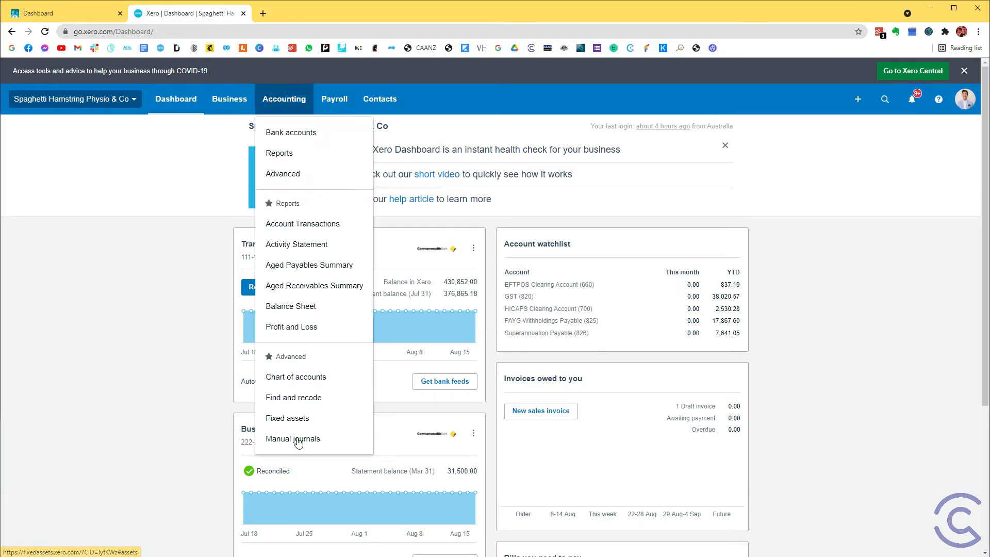
click(306, 381)
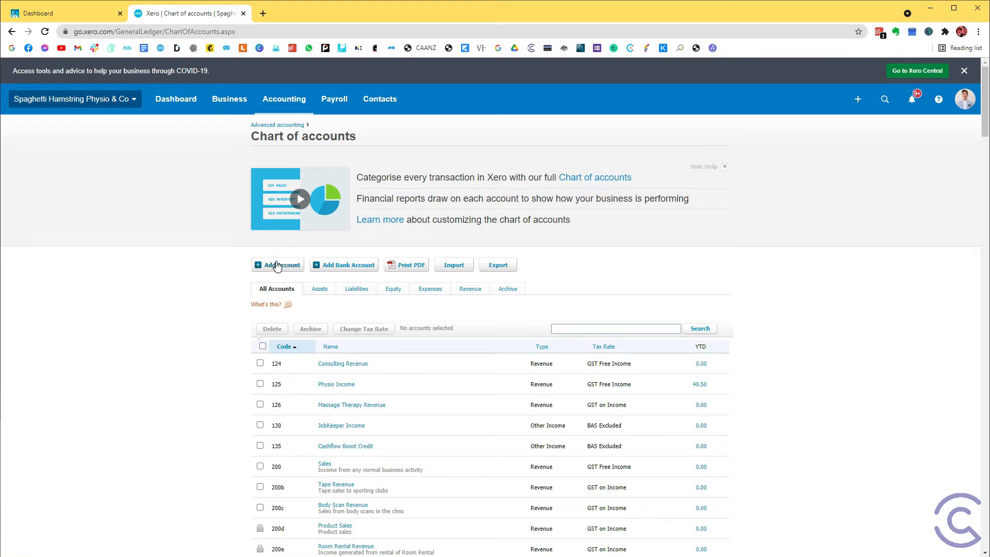
click(273, 265)
click(343, 217)
text(reve)
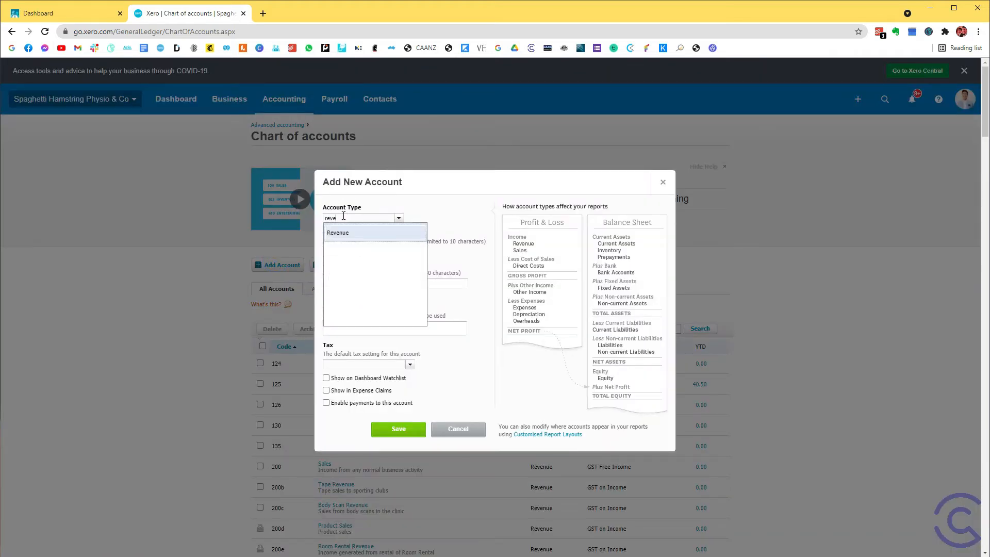
text(n)
key(Return)
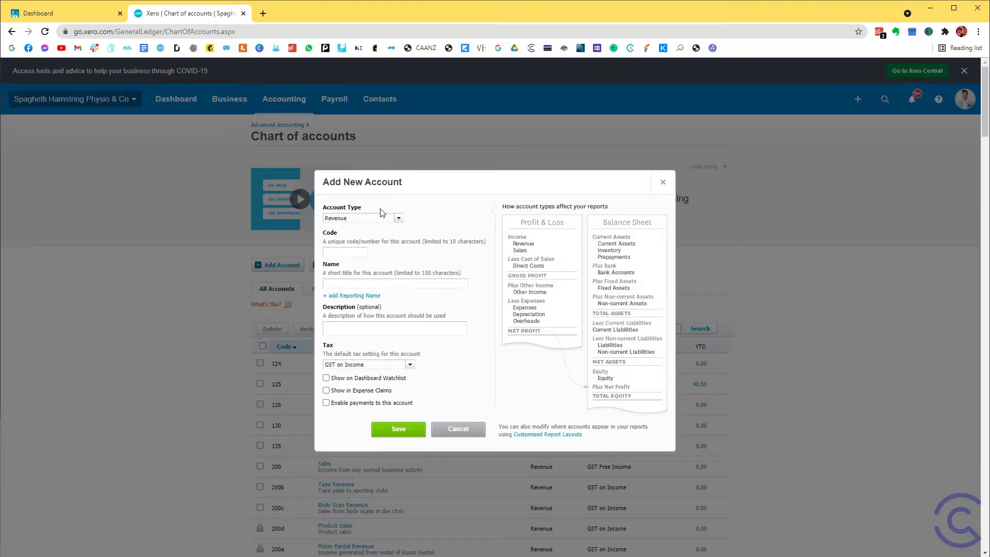
Give the new revenue account code 127, the name Podiatry Revenue and the tax setting GST Free Income, and save it
key(Tab)
text(127)
key(Tab)
text(Pod)
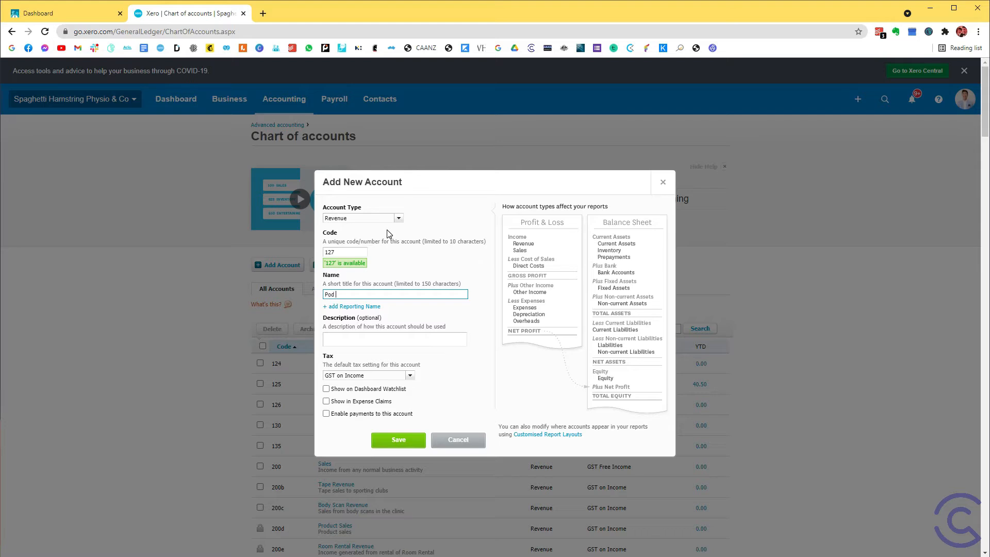
text(iatry Revenue)
click(409, 375)
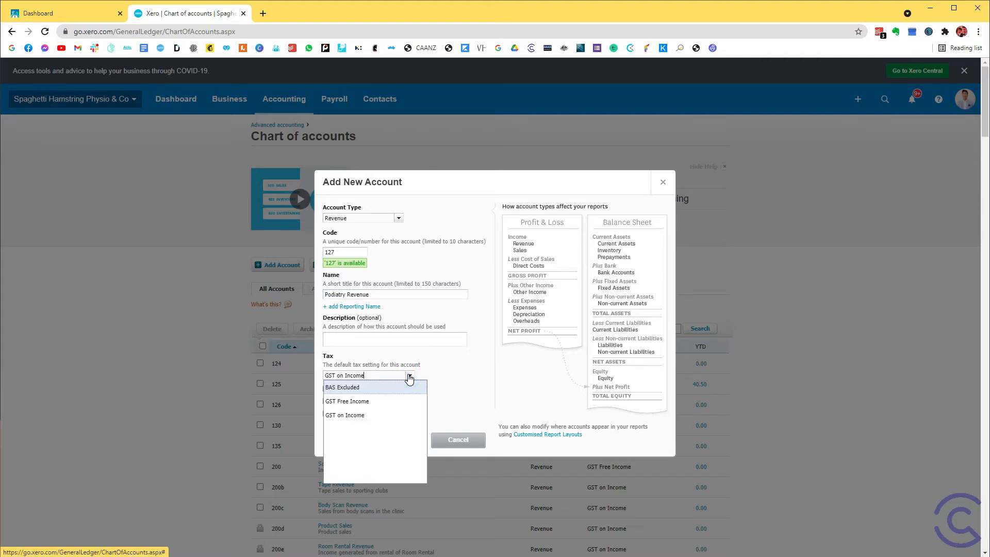
click(369, 402)
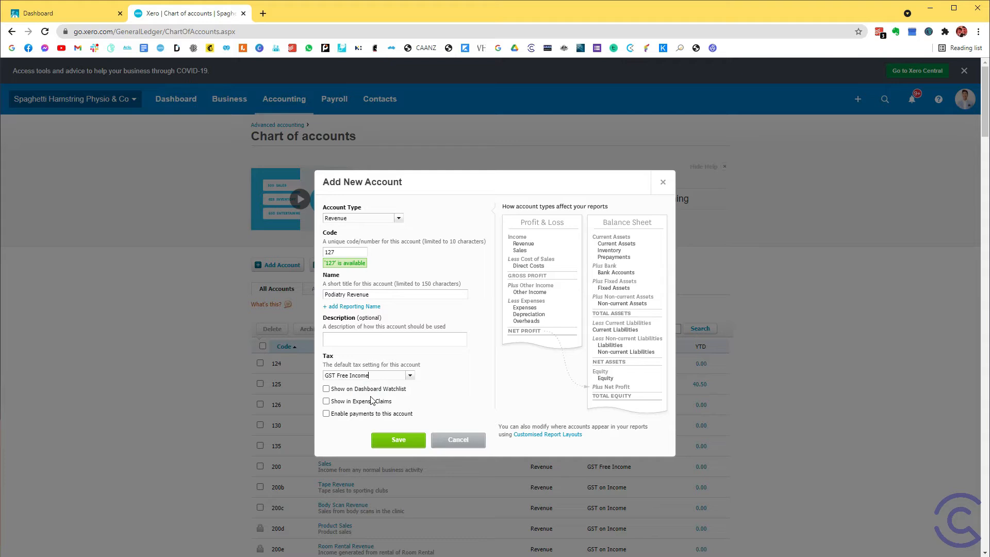
click(397, 439)
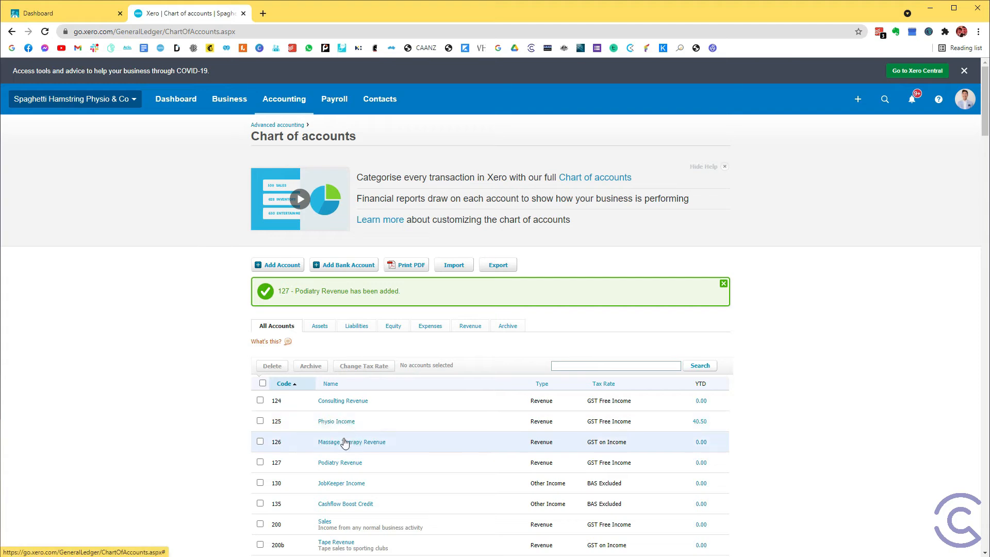
Start another new account with the type Current Asset and the code 635
scroll(347, 448, down, 2)
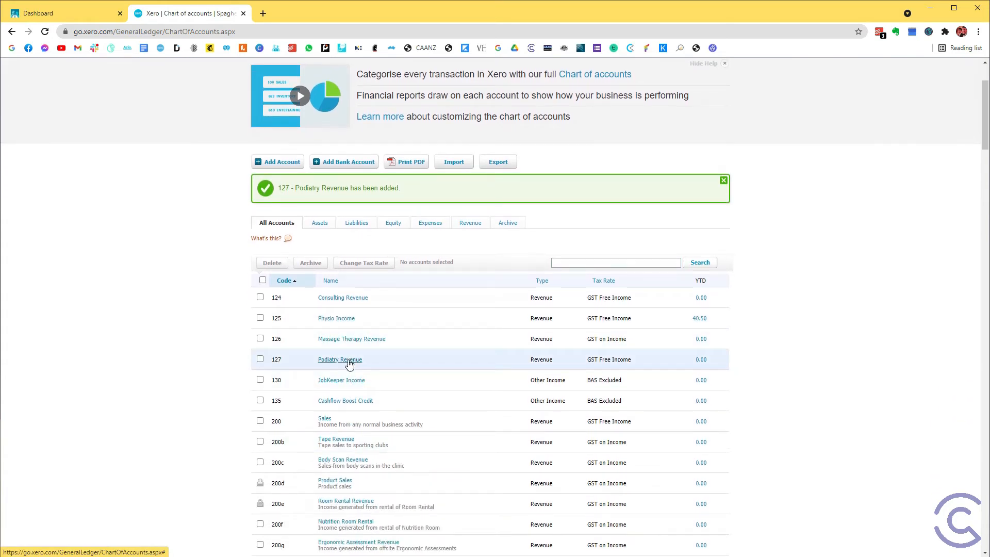
scroll(348, 364, down, 1)
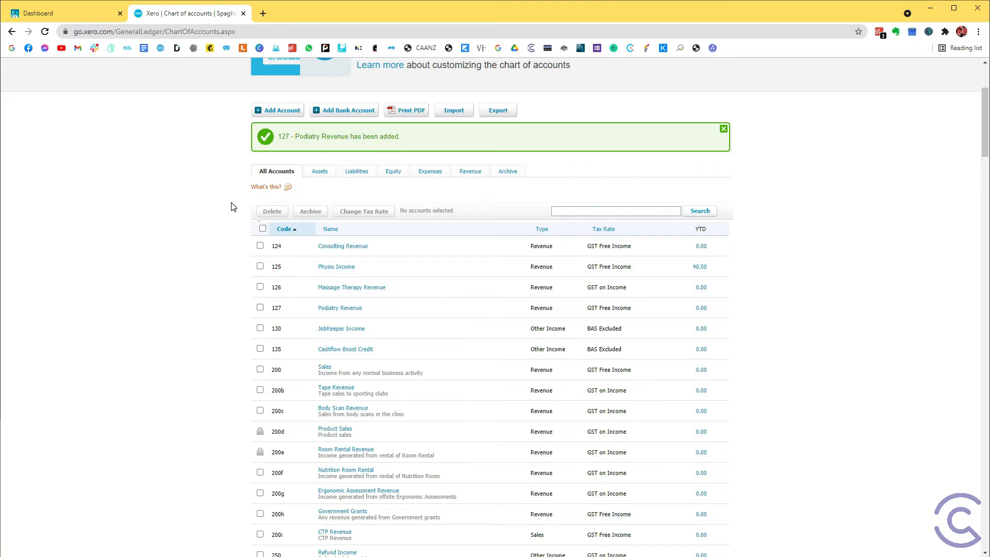
scroll(230, 206, up, 2)
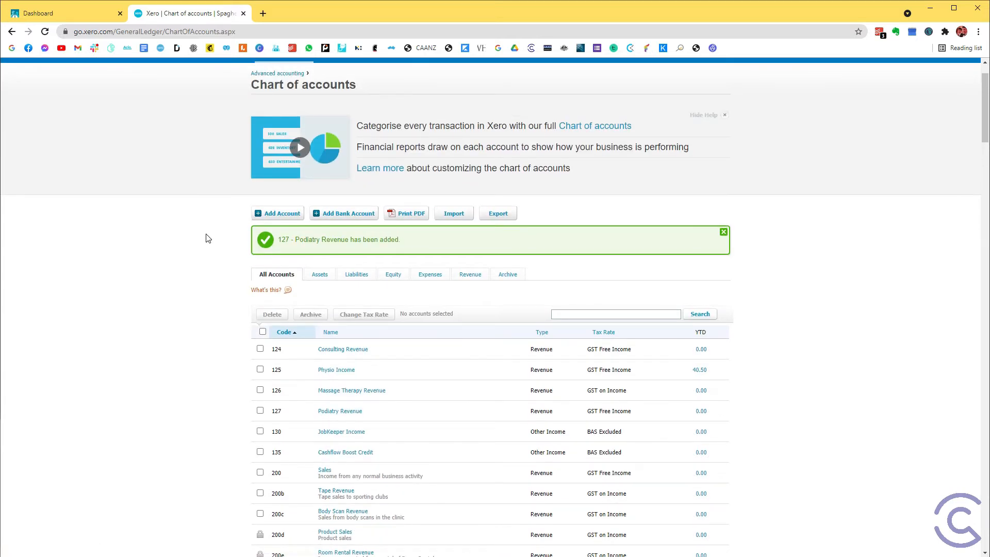
click(265, 213)
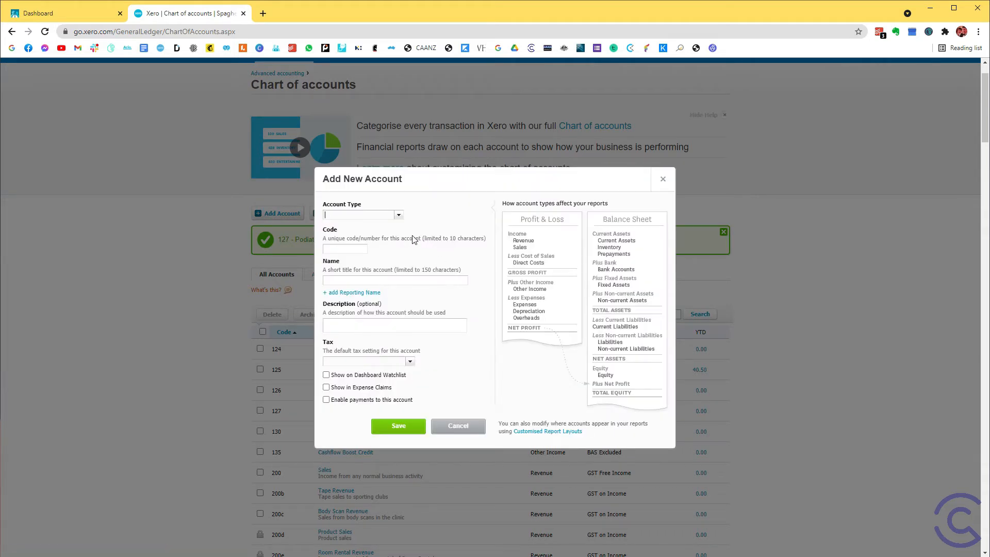
text(cu)
click(414, 240)
click(351, 250)
text(630)
click(367, 280)
click(362, 246)
key(BackSpace)
text(5)
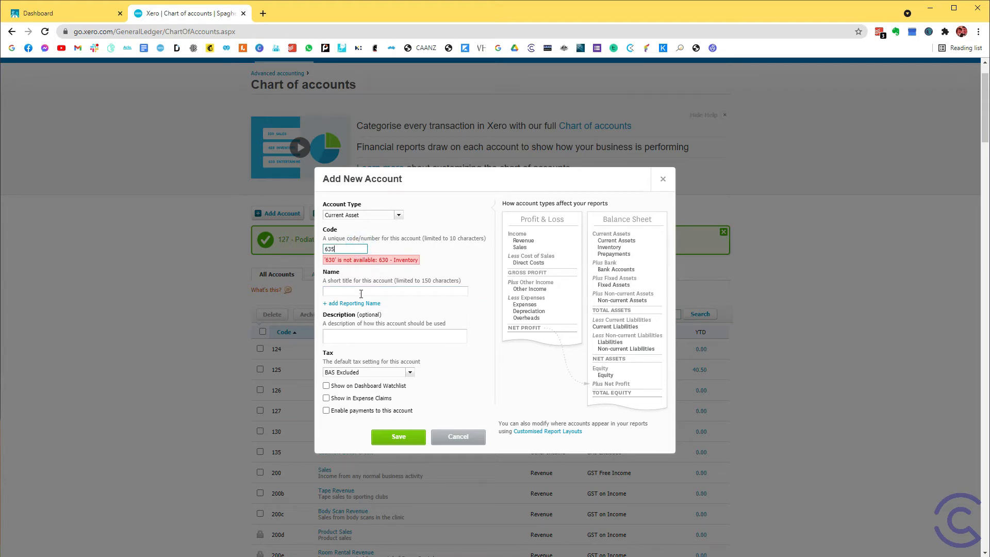
Name the current asset account Sales Clearing Account, enable payments to it and save it
click(337, 293)
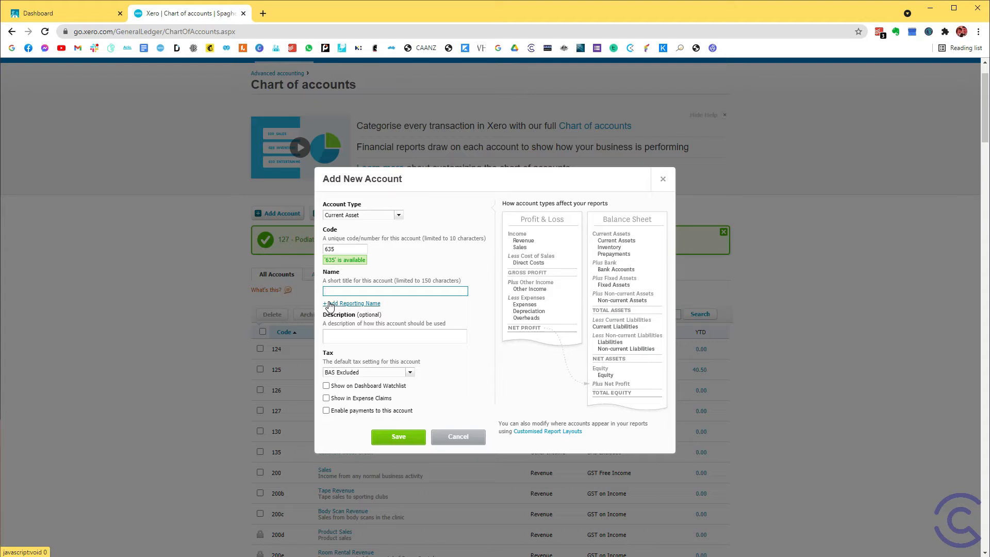
text(Sales Clearing Account)
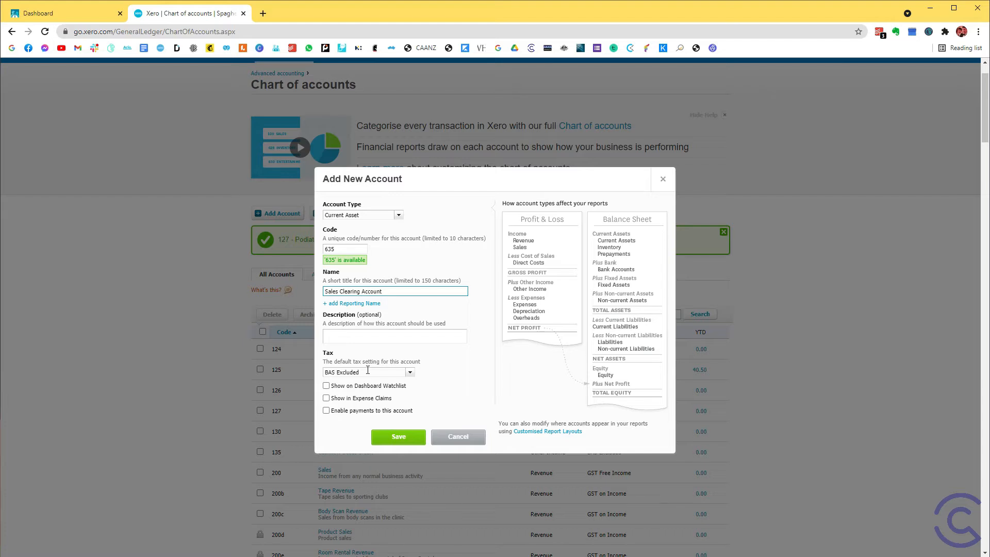
click(326, 411)
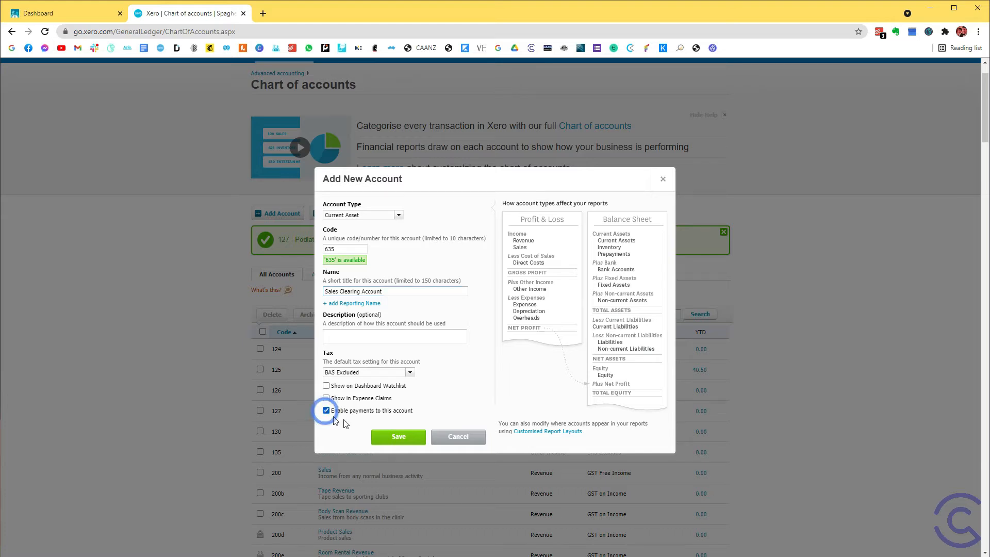
click(385, 439)
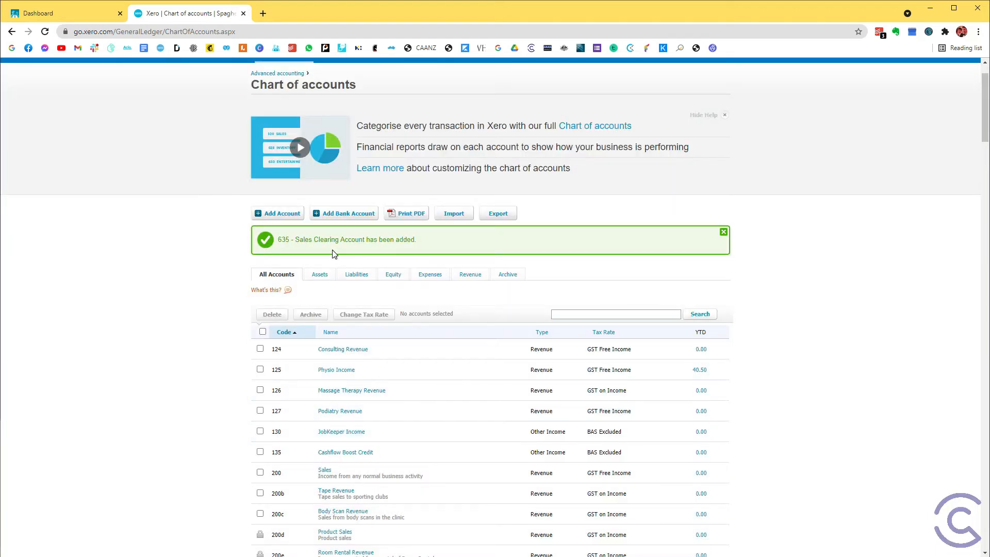
Return to the dashboard and open the bank reconciliation for the Transaction Account
scroll(154, 201, up, 1)
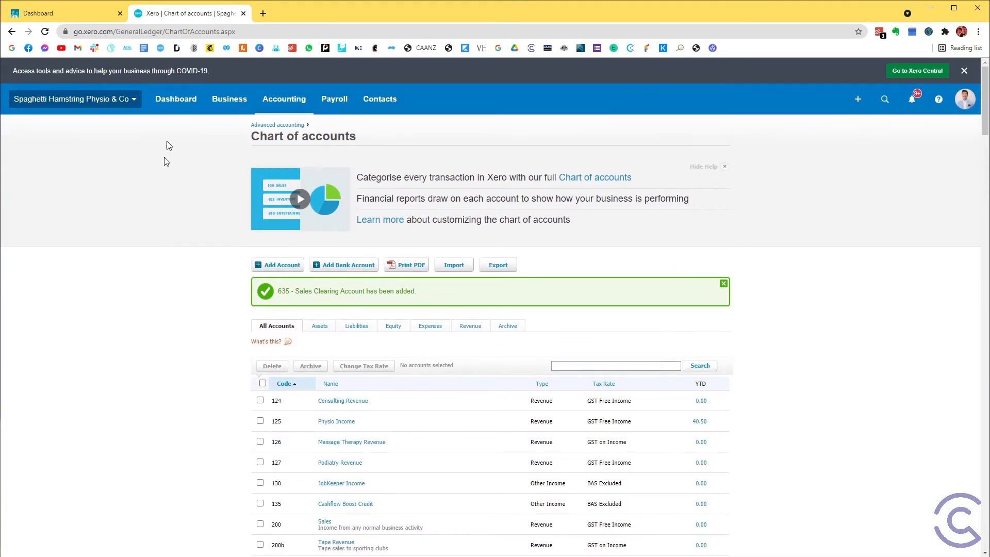
click(170, 100)
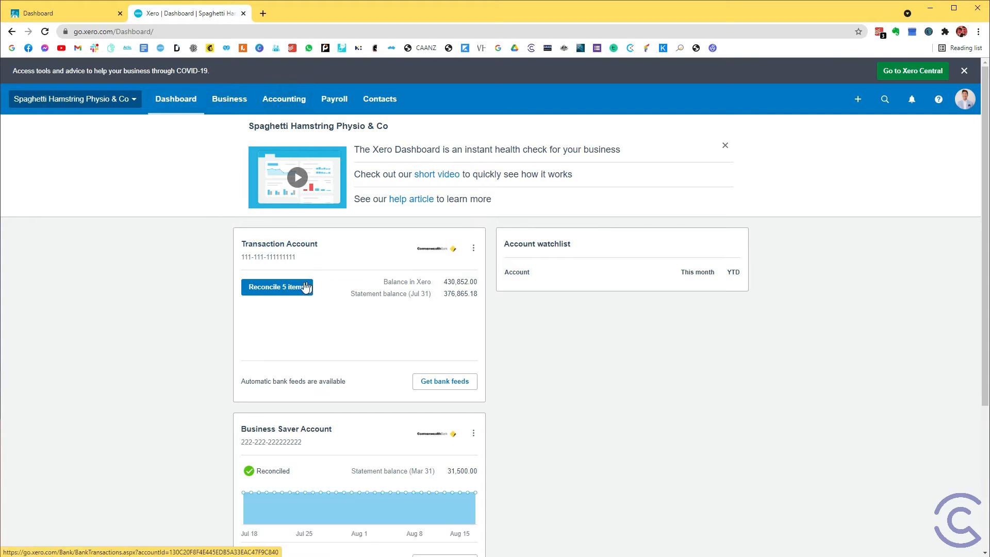
click(305, 287)
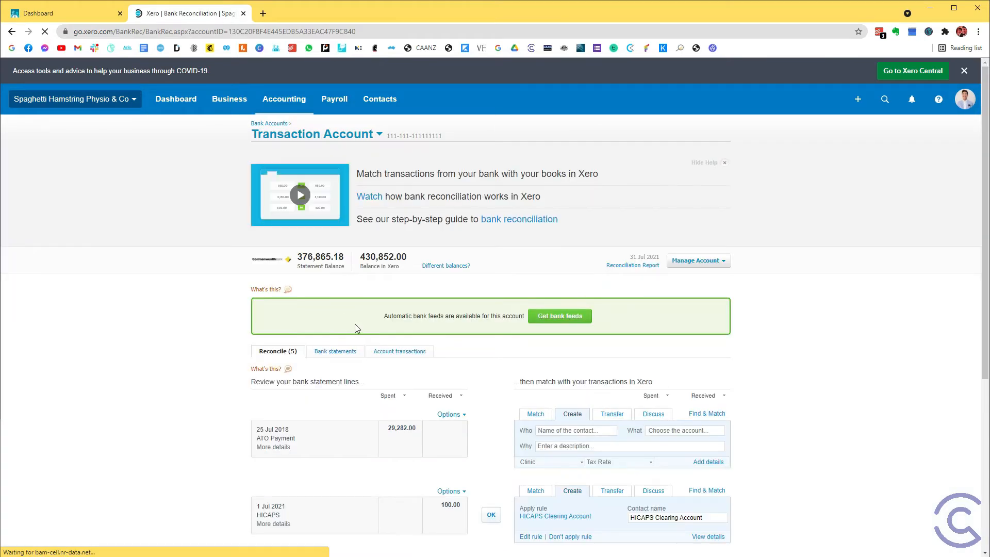
Decline the suggested bank rules on the two HICAPS lines and the EFTPOS line
scroll(361, 332, down, 5)
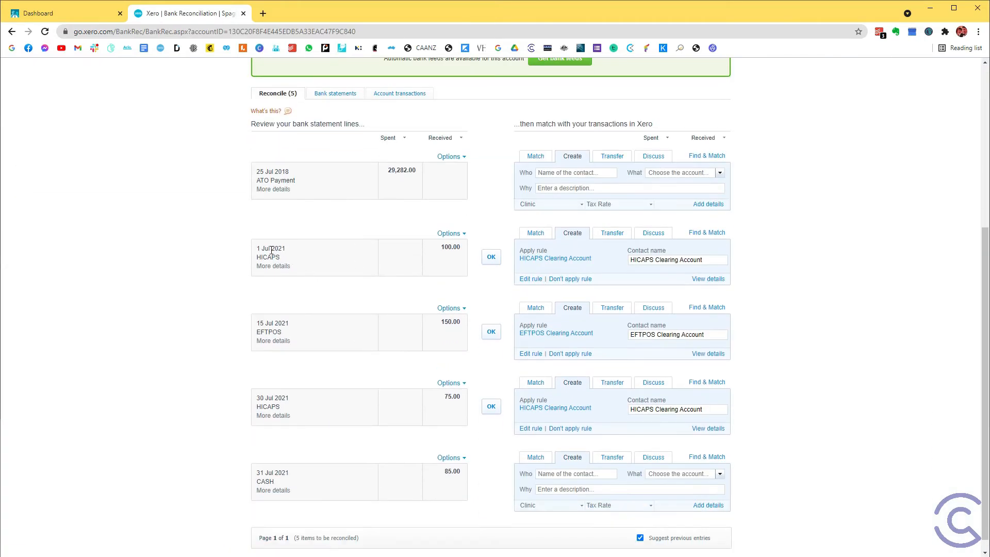
click(573, 279)
click(572, 357)
click(576, 433)
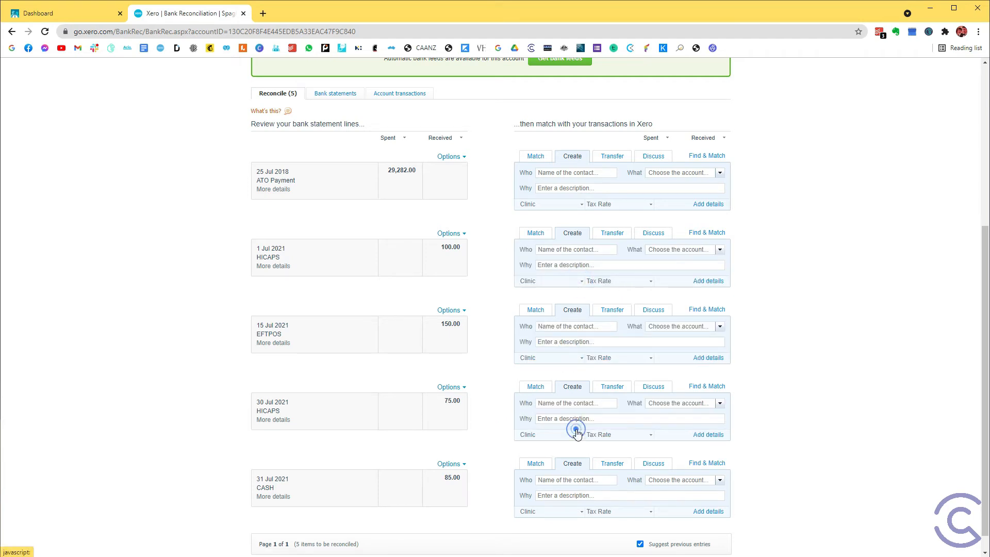
Reconcile the 1 Jul 2021 HICAPS receipt with contact HICAPS Income and account 635 - Sales Clearing Account
click(591, 252)
text(HICAPS Income)
key(Tab)
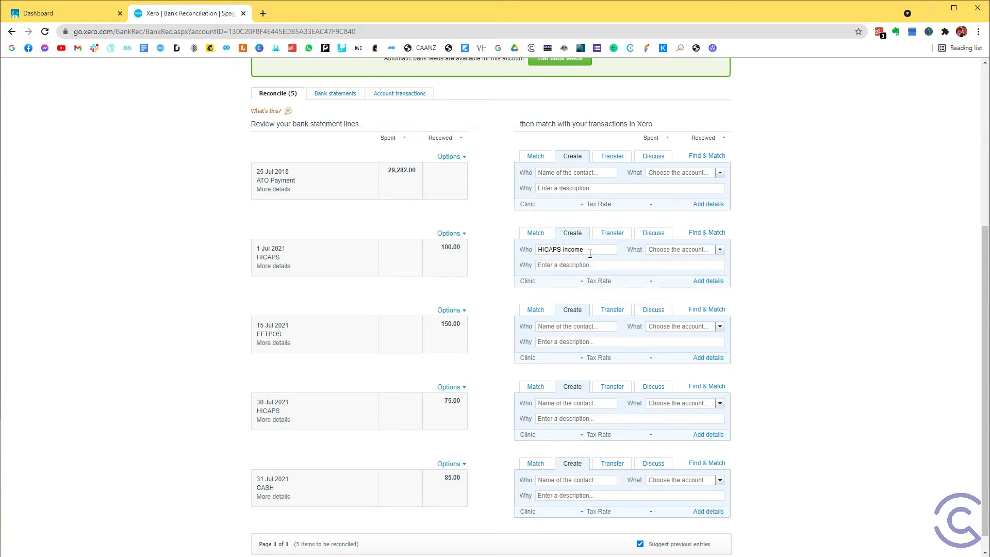
text(sales c)
key(Tab)
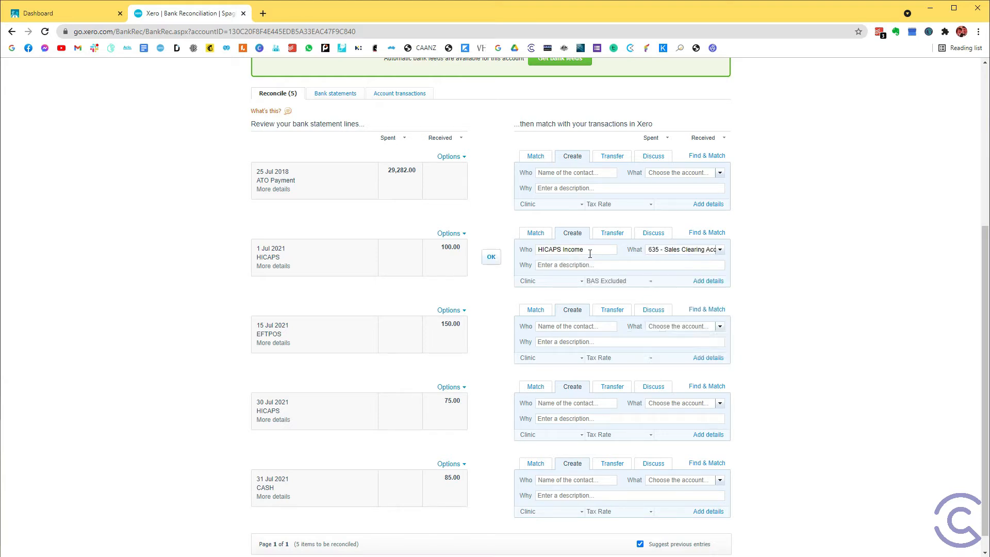
click(491, 257)
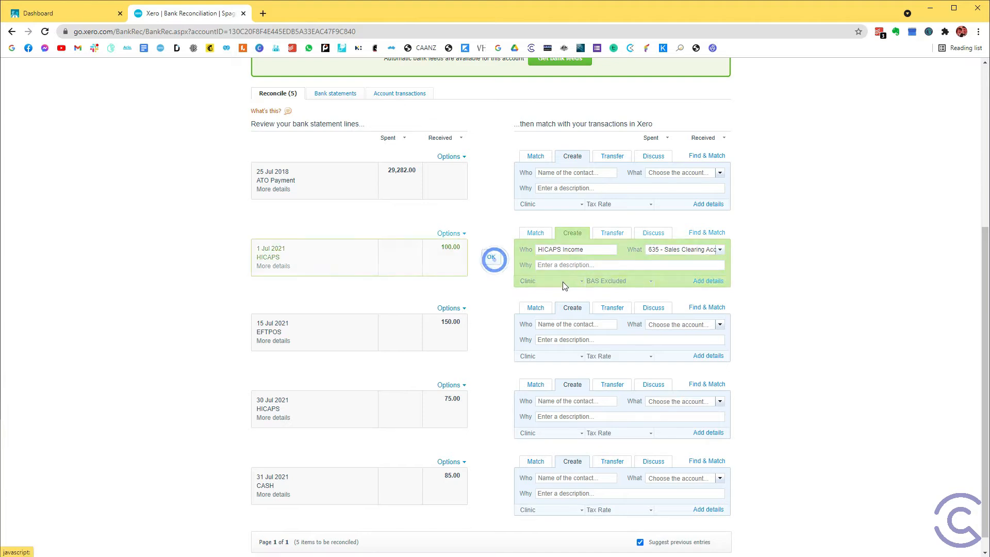
Reconcile the 15 Jul 2021 EFTPOS receipt with contact EFTPOS Income and account 635 - Sales Clearing Account
click(561, 308)
text(EFTPOS Income)
key(Tab)
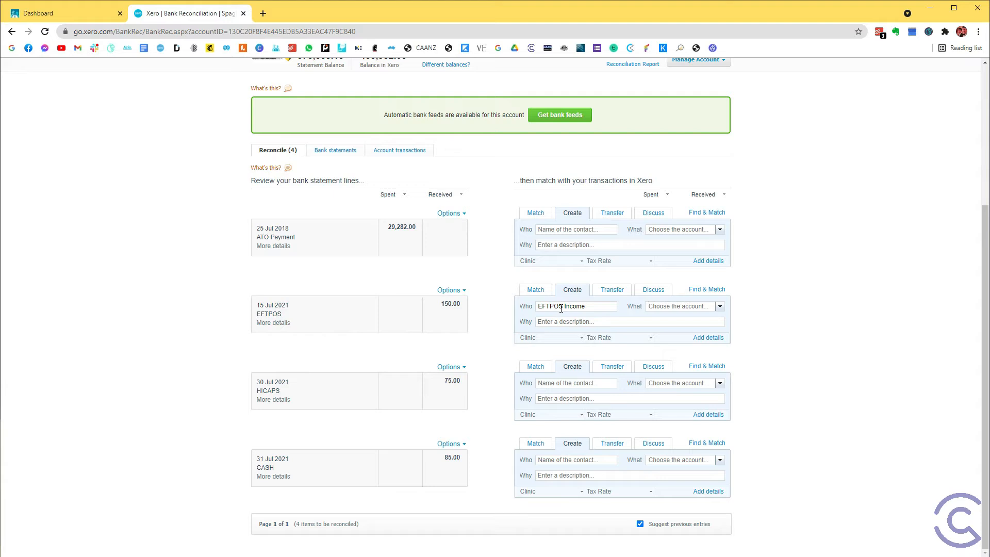
text(sales c)
key(Return)
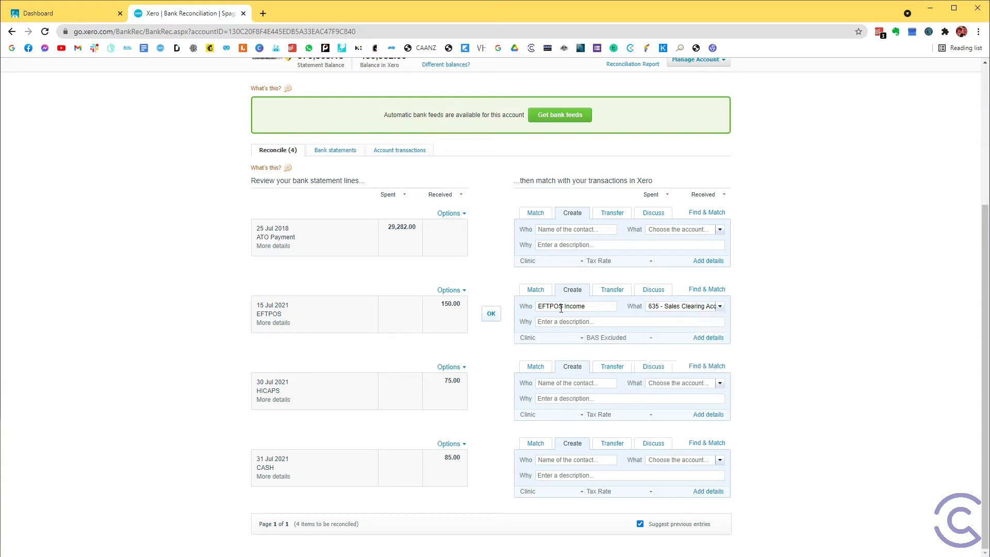
click(490, 314)
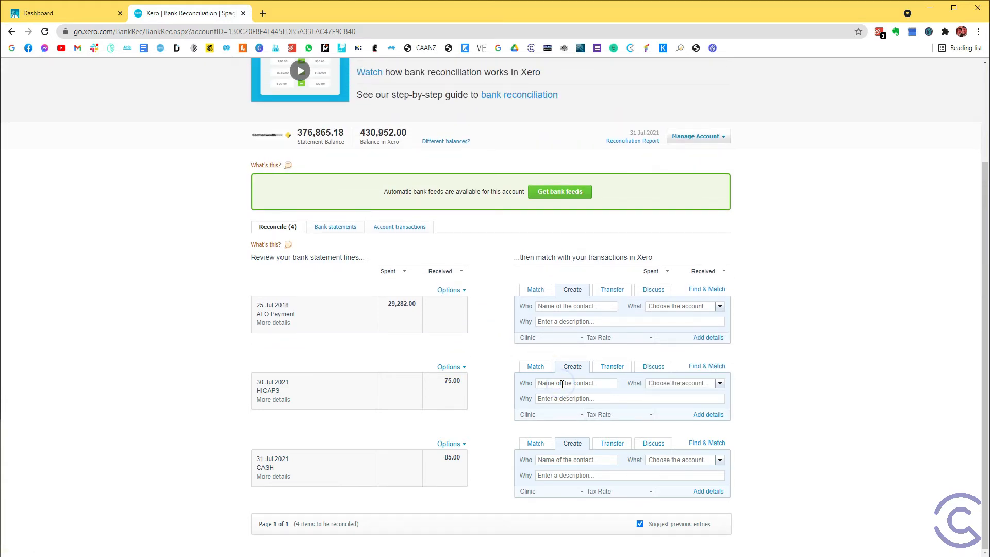
Reconcile the 30 Jul 2021 HICAPS receipt with contact HICAPS Income and account 635 - Sales Clearing Account
click(562, 384)
text(HICAPS)
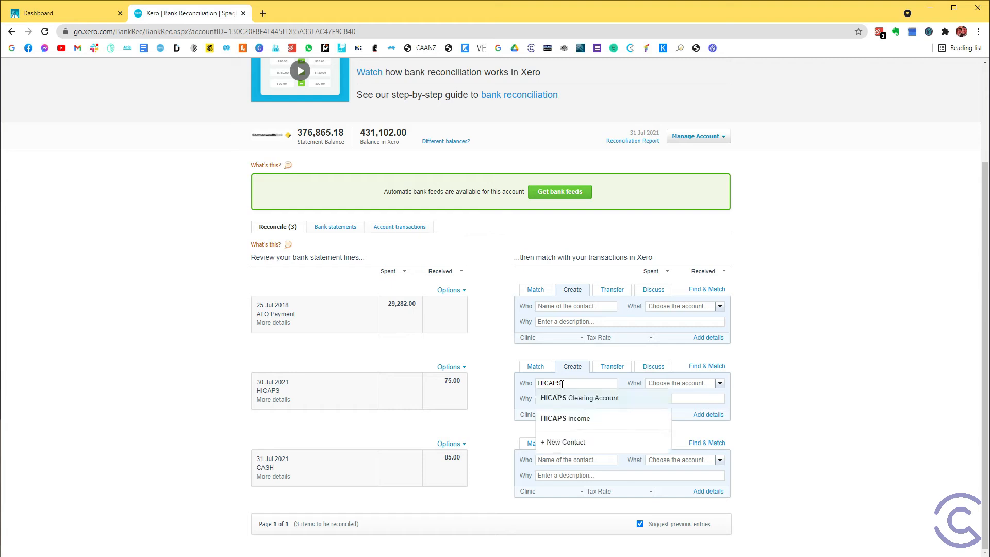
key(Down)
key(Tab)
text(Sales)
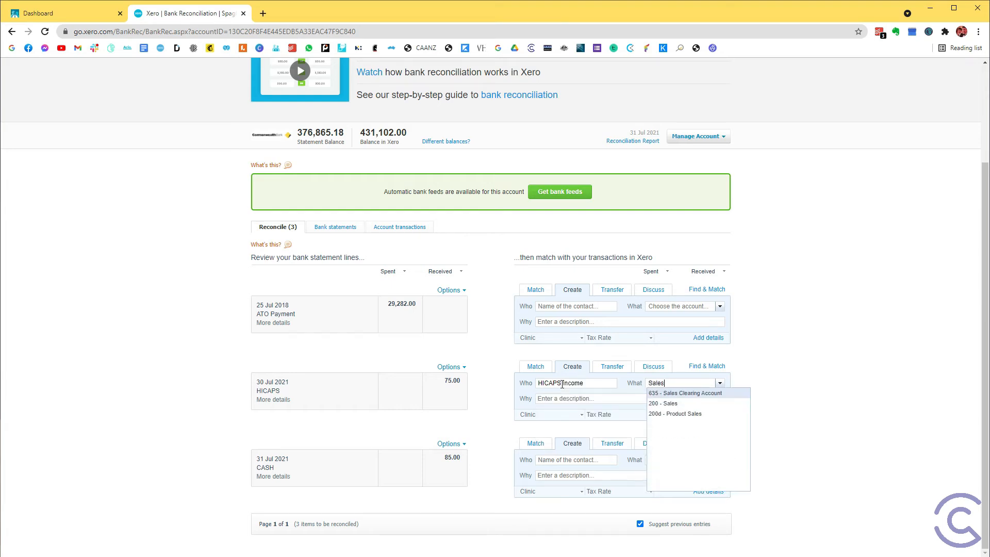
key(Tab)
click(490, 390)
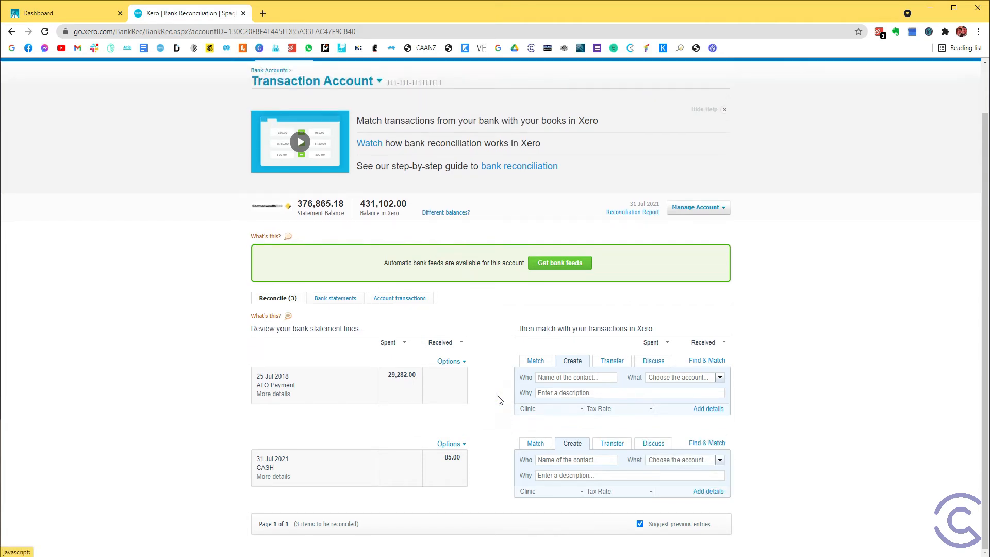
Reconcile the 31 Jul 2021 CASH receipt with contact Cash Income and account 635 - Sales Clearing Account
click(550, 459)
text(Cash In)
key(Tab)
text(sales)
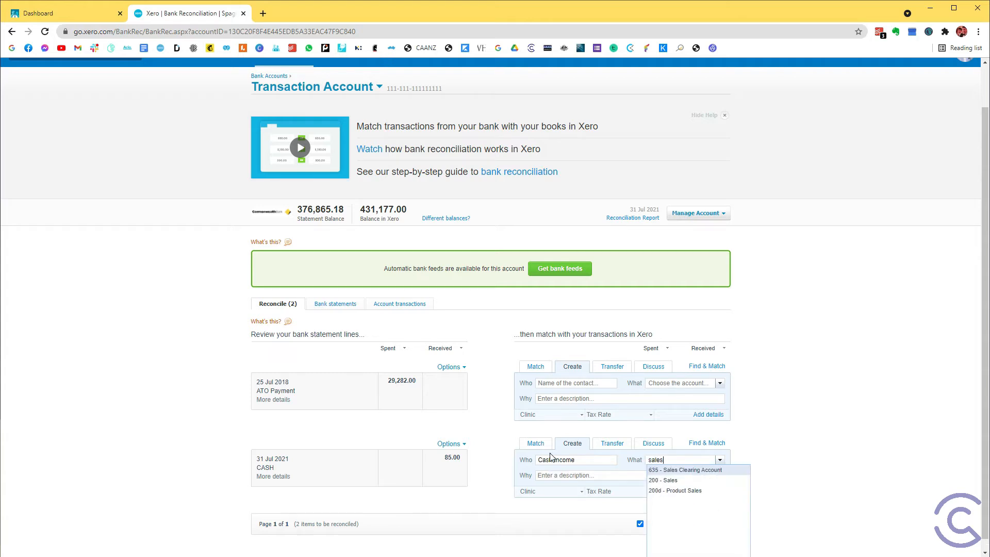
key(Tab)
click(491, 467)
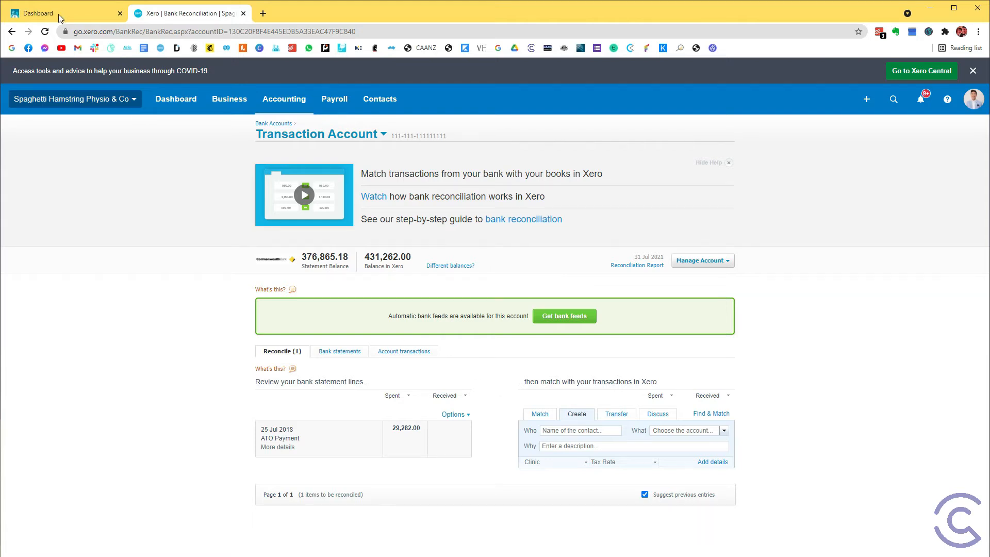
Switch to Cliniko and open the Practice revenue report
click(94, 18)
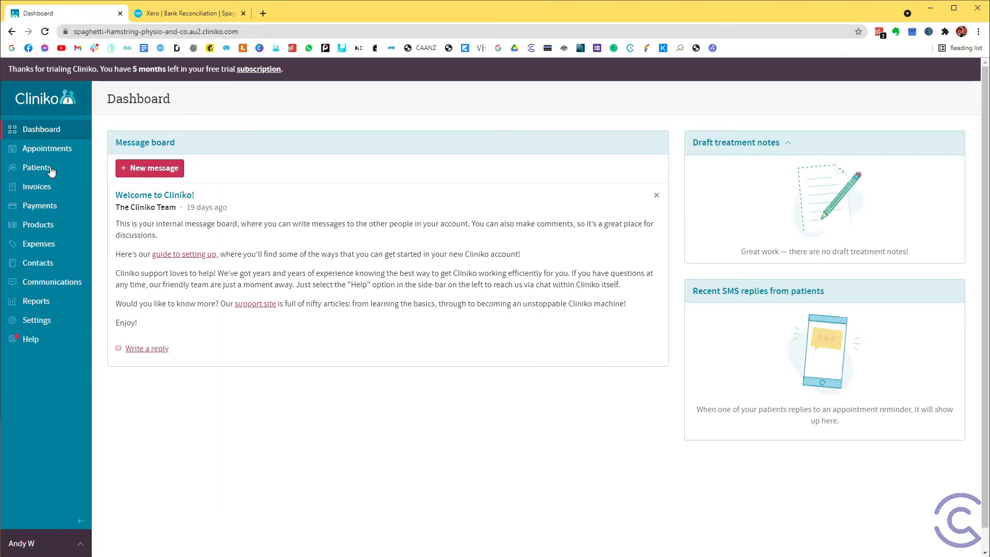
click(37, 303)
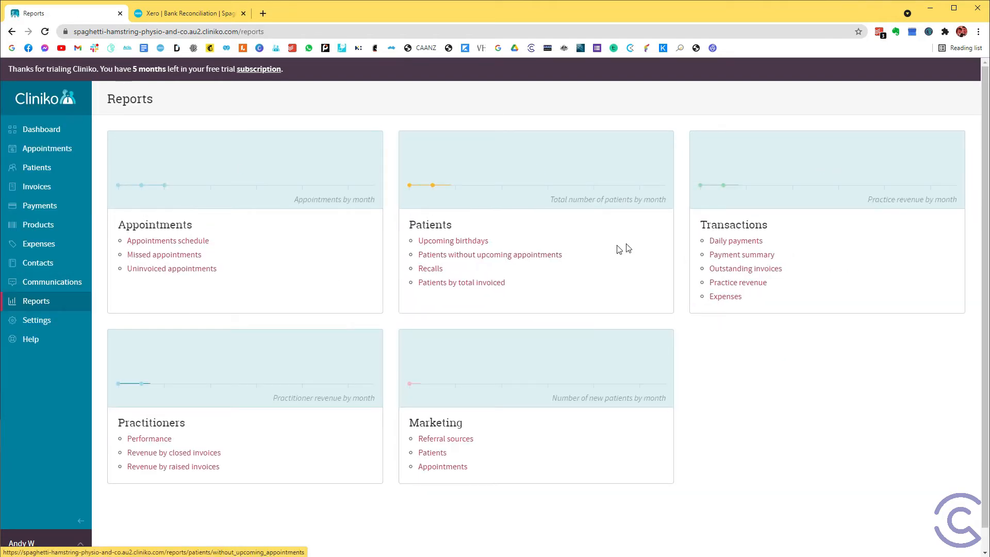
click(742, 285)
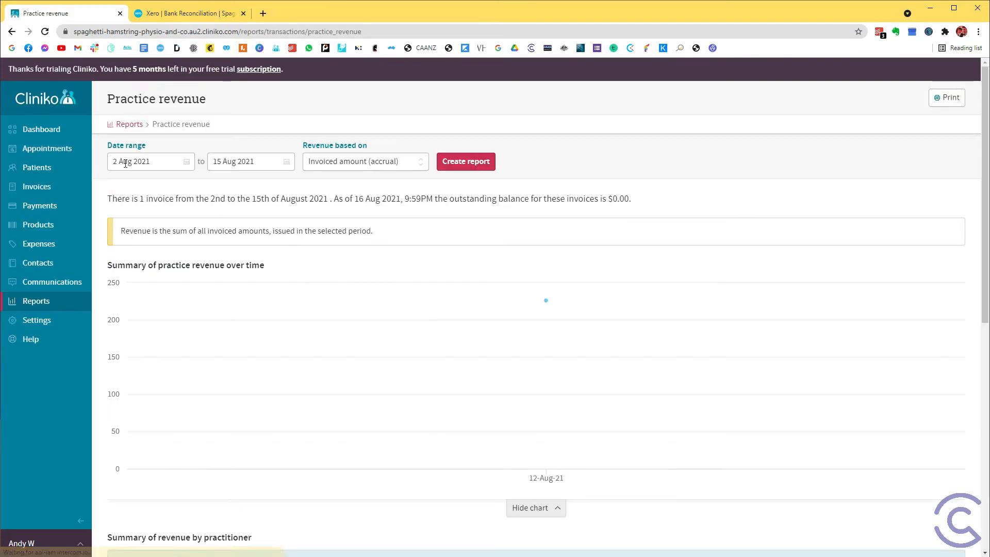
Create the practice revenue report for 1 Jul 2021 to 31 Jul 2021, based on invoiced amount (accrual)
click(155, 162)
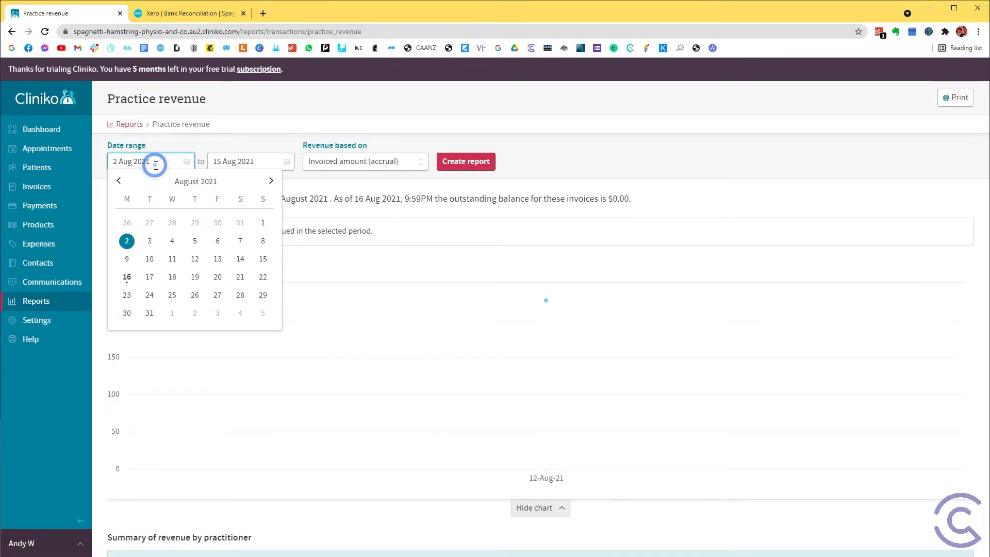
click(121, 184)
click(195, 223)
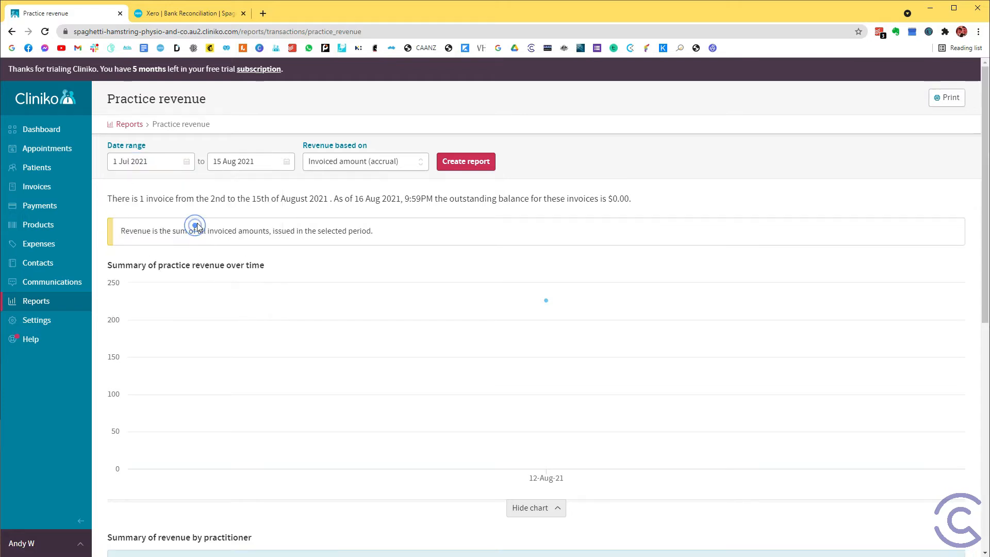
click(252, 160)
click(252, 222)
click(407, 162)
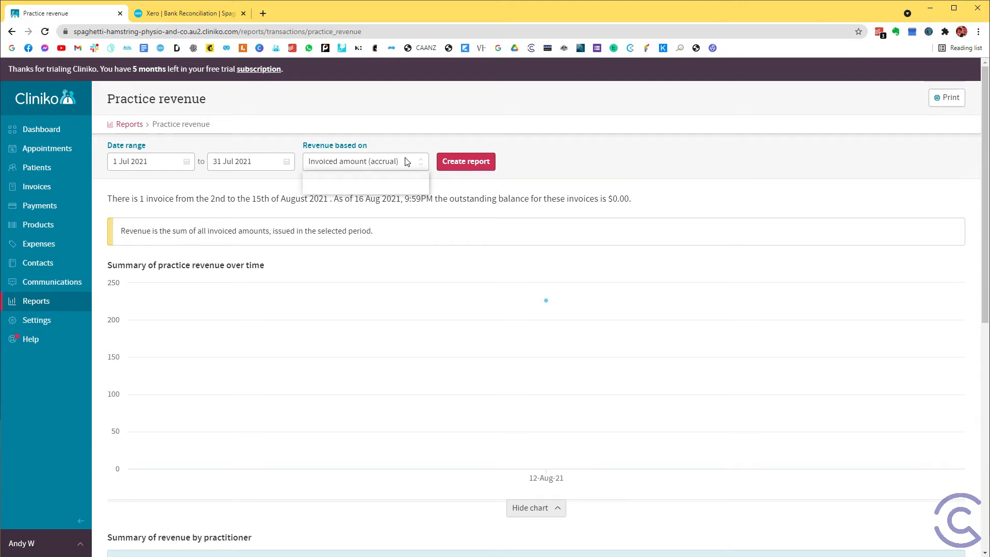
click(525, 147)
click(448, 162)
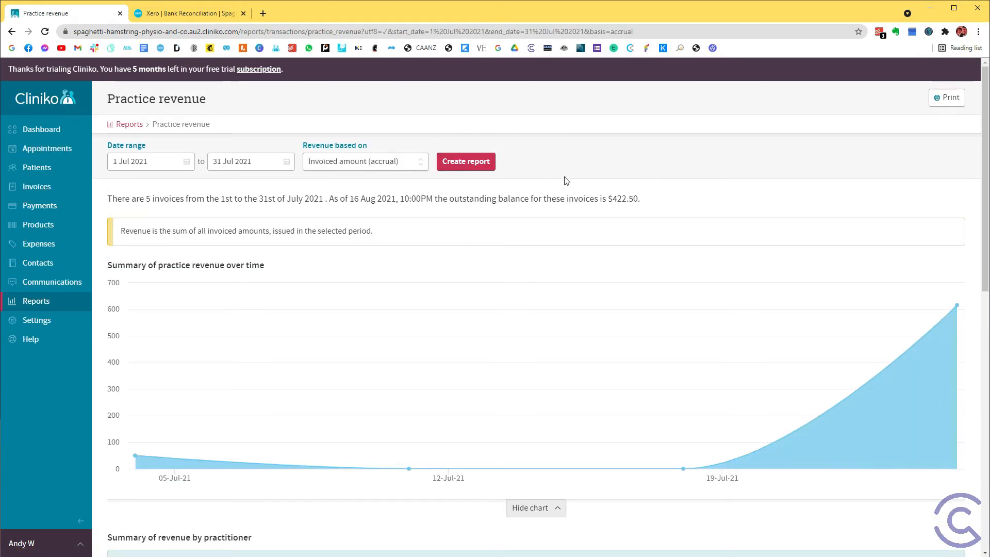
Save the July practice revenue report as a PDF
click(948, 98)
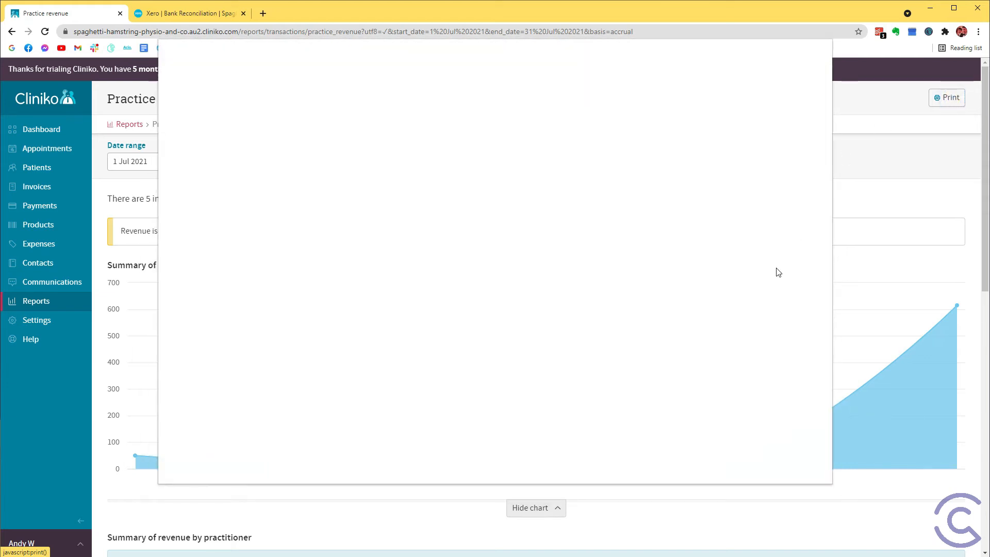
click(760, 466)
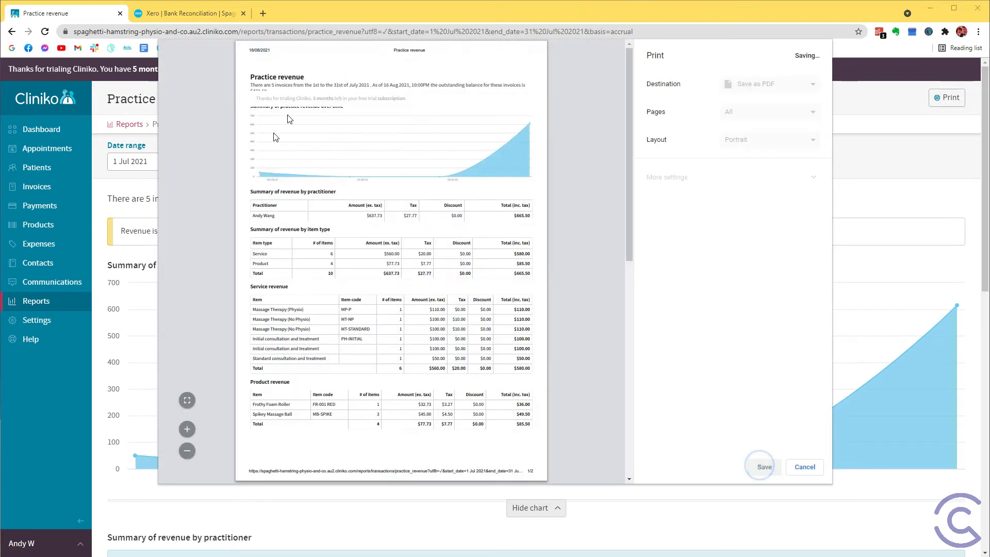
click(526, 367)
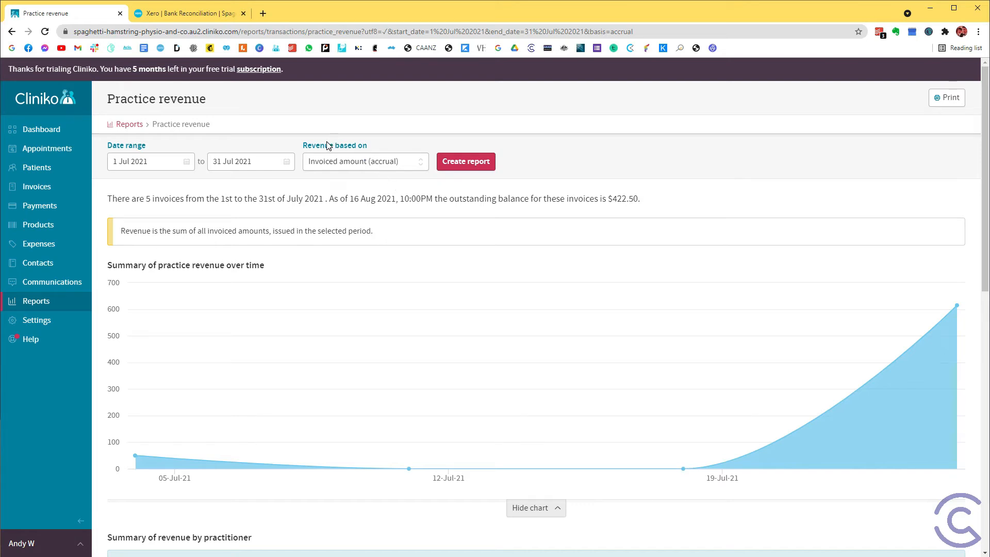
Examine the July report's revenue summaries by practitioner and item type, along with the itemised service and product revenue
scroll(331, 160, down, 8)
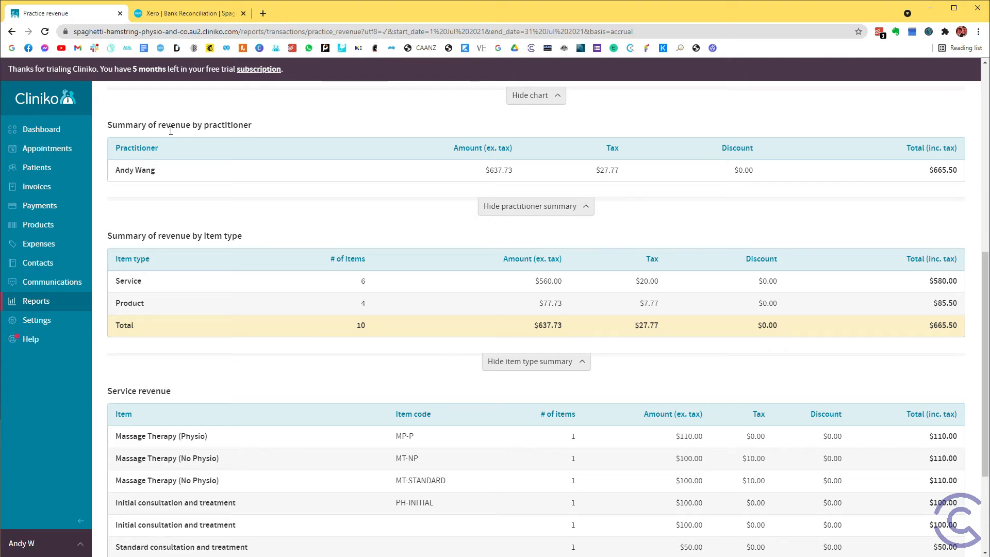
drag(125, 125, 233, 126)
drag(142, 236, 242, 231)
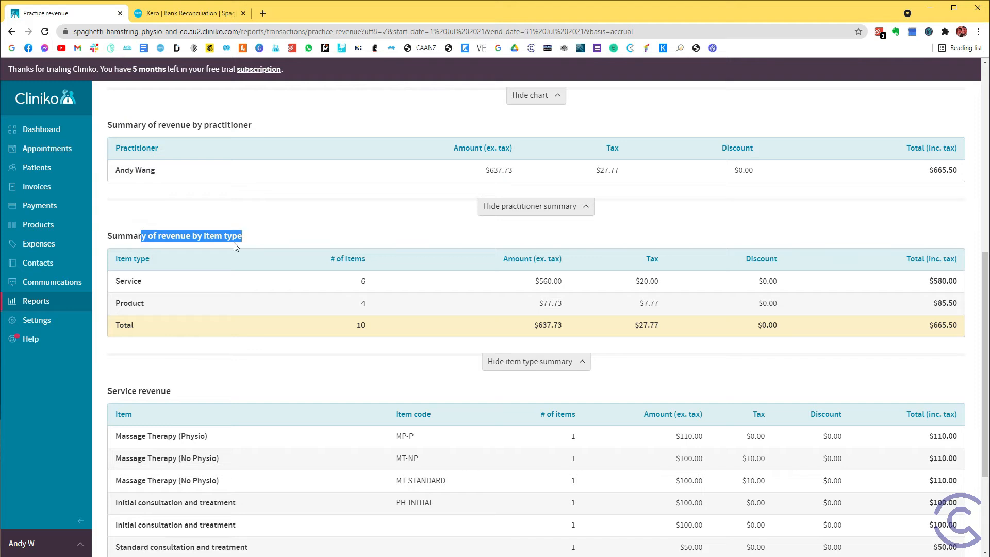
scroll(234, 246, down, 3)
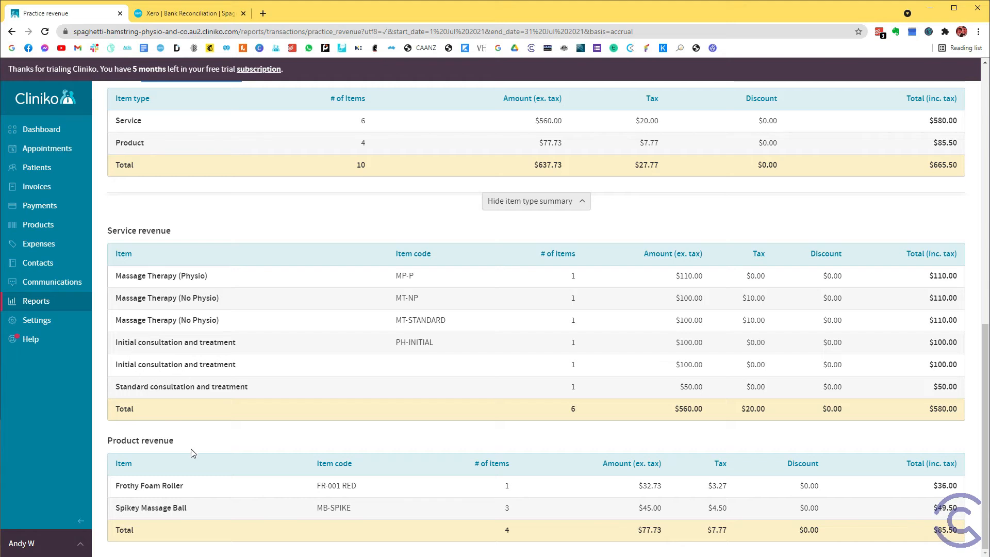
drag(120, 443, 164, 442)
drag(134, 278, 213, 317)
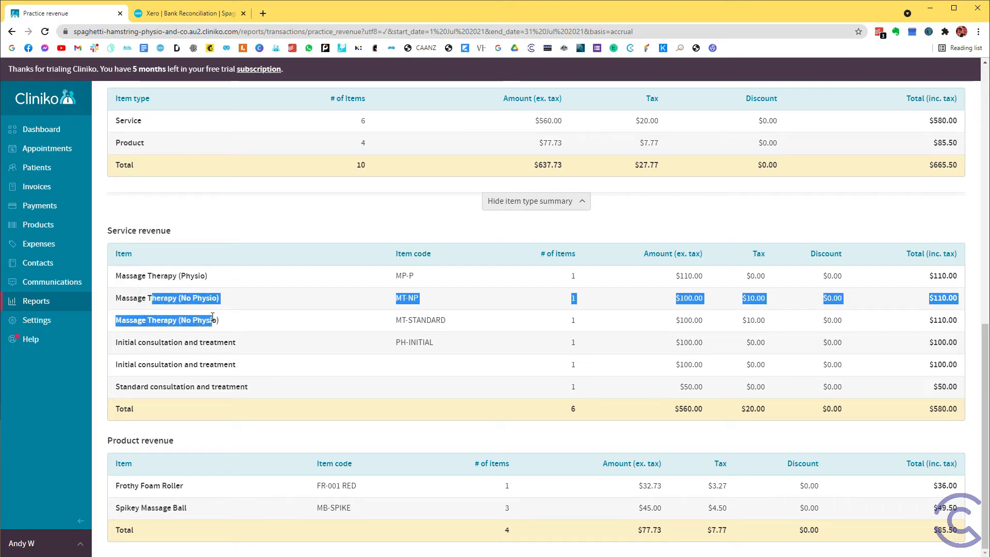
drag(138, 343, 202, 387)
click(281, 381)
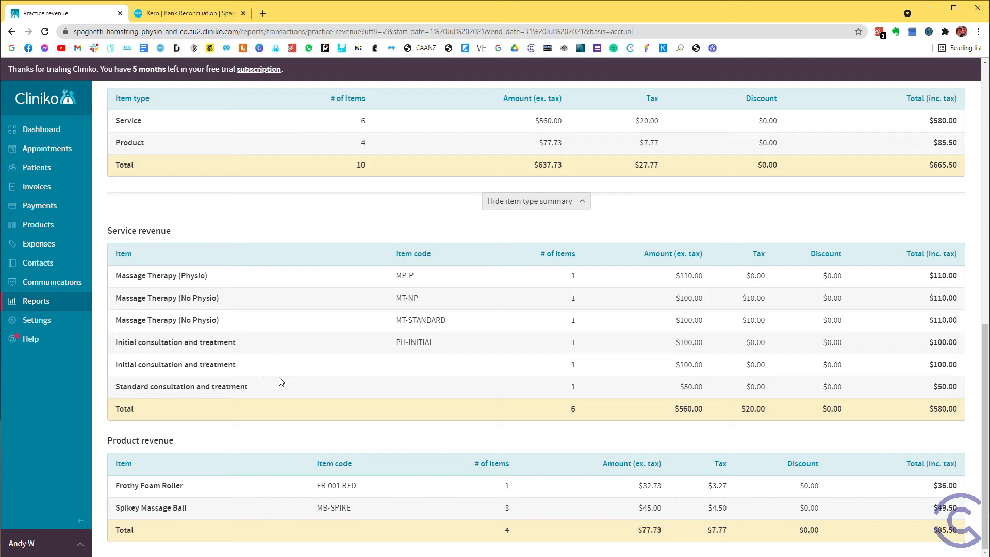
scroll(261, 332, up, 4)
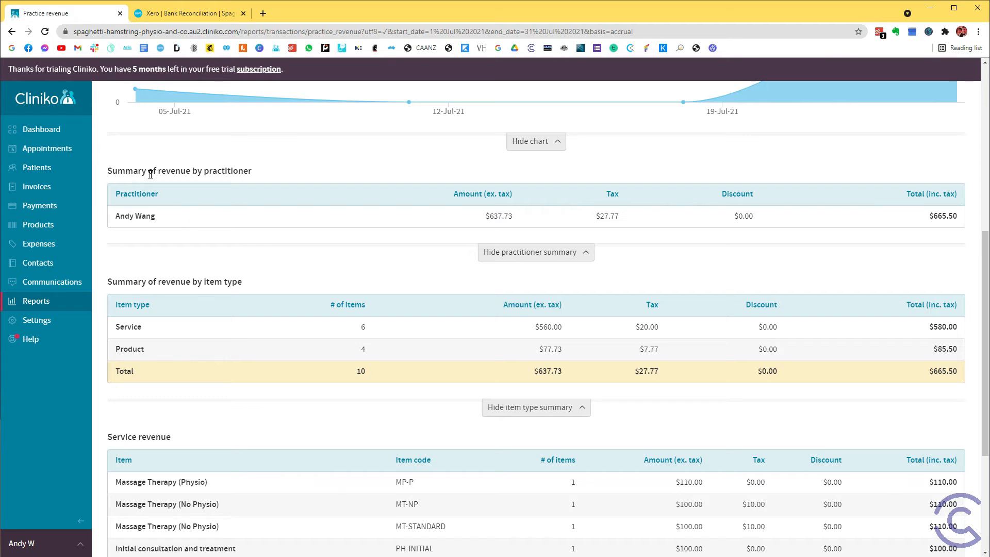
drag(125, 172, 232, 170)
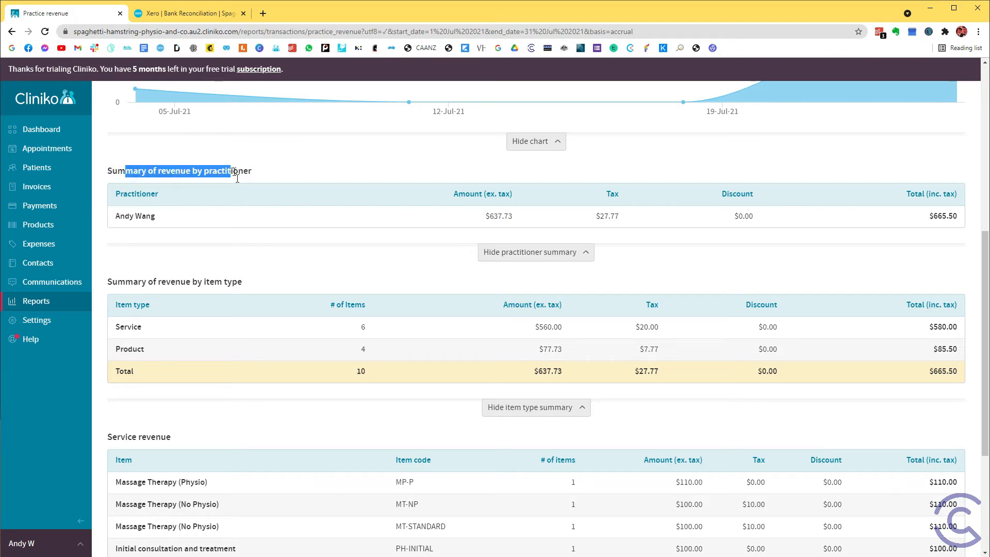
click(126, 326)
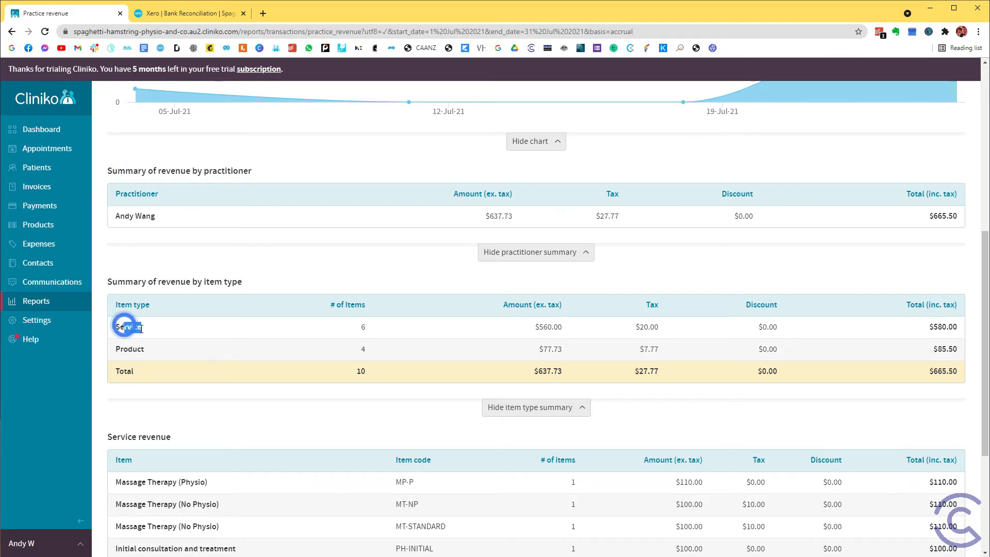
drag(124, 349, 141, 349)
scroll(141, 349, down, 4)
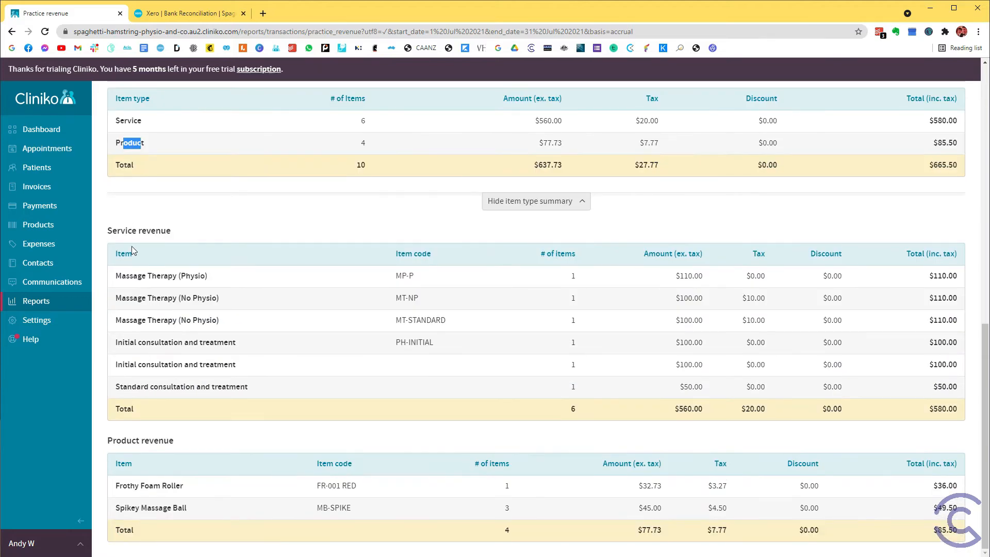
drag(130, 276, 231, 387)
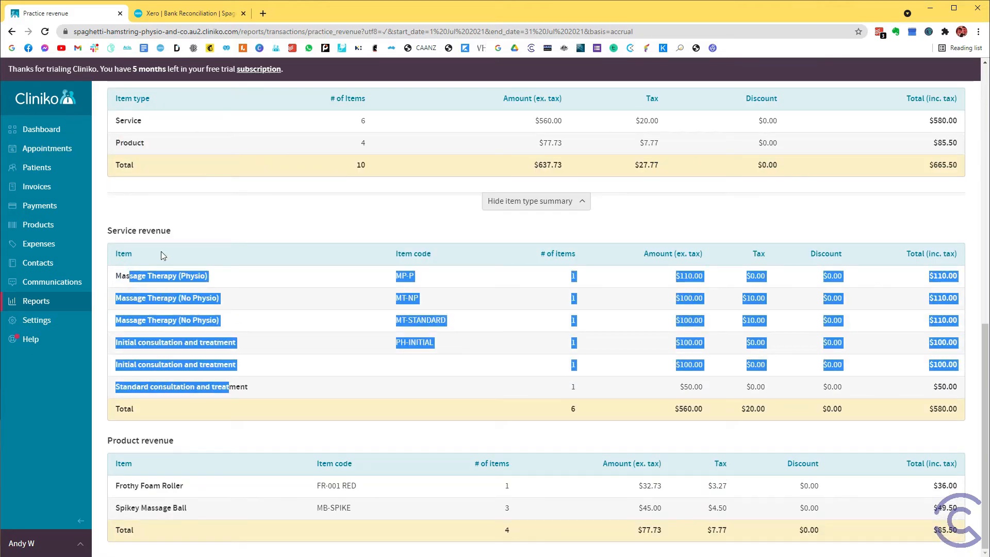
drag(125, 232, 122, 232)
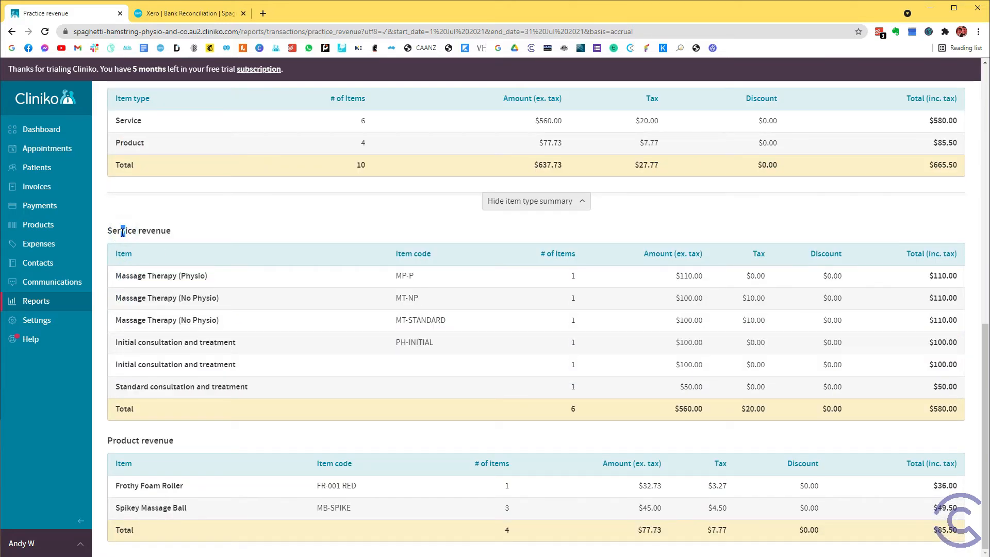
click(154, 233)
Switch to Xero and start a new sales invoice
click(192, 16)
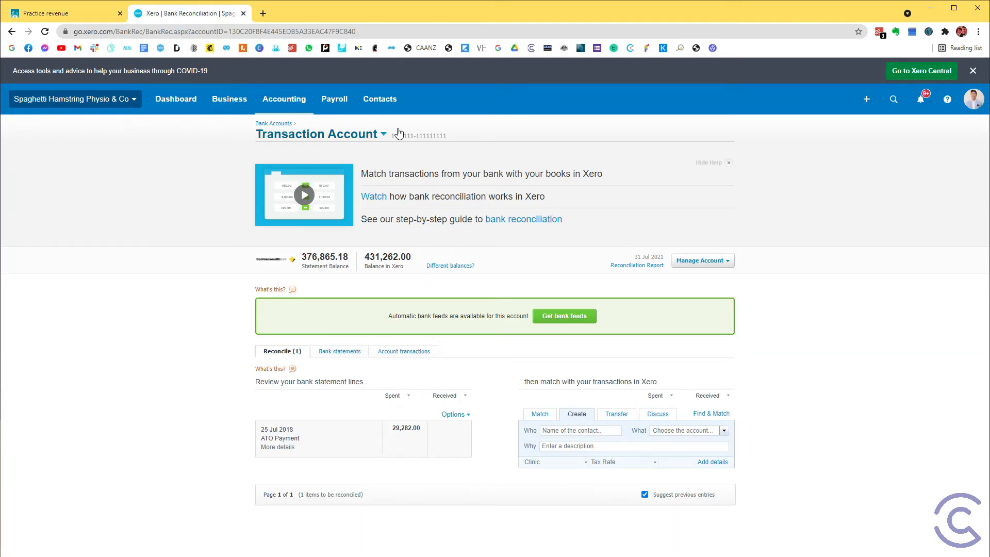
click(163, 110)
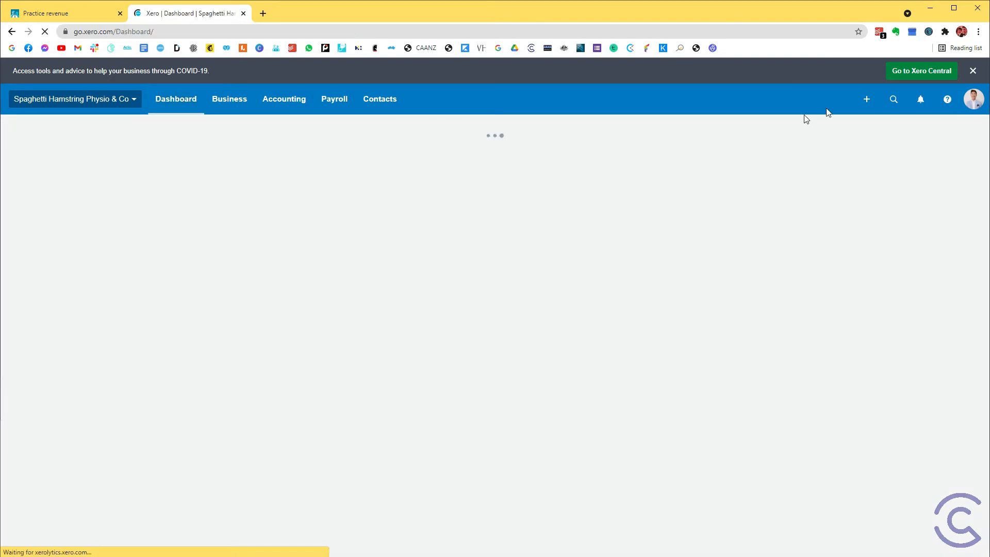
click(867, 100)
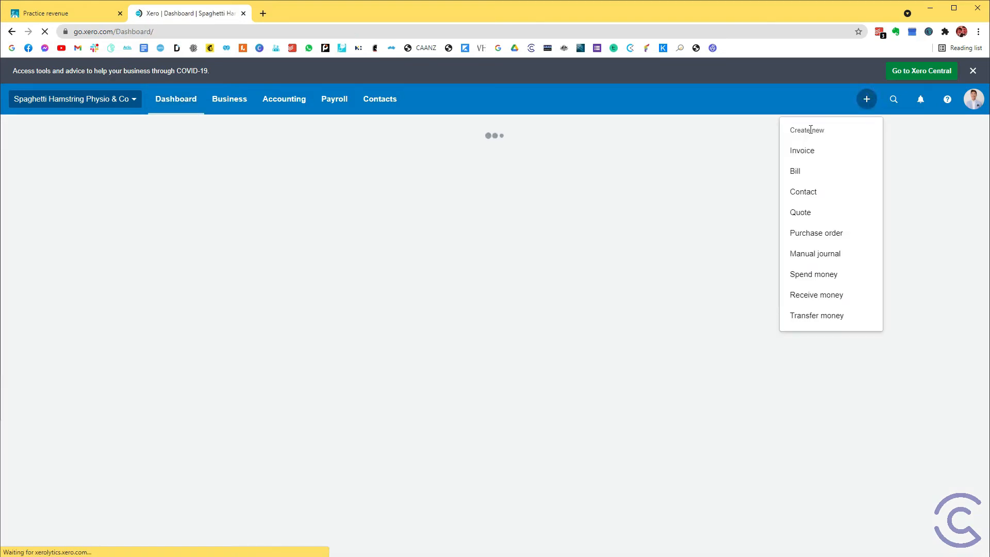
click(798, 155)
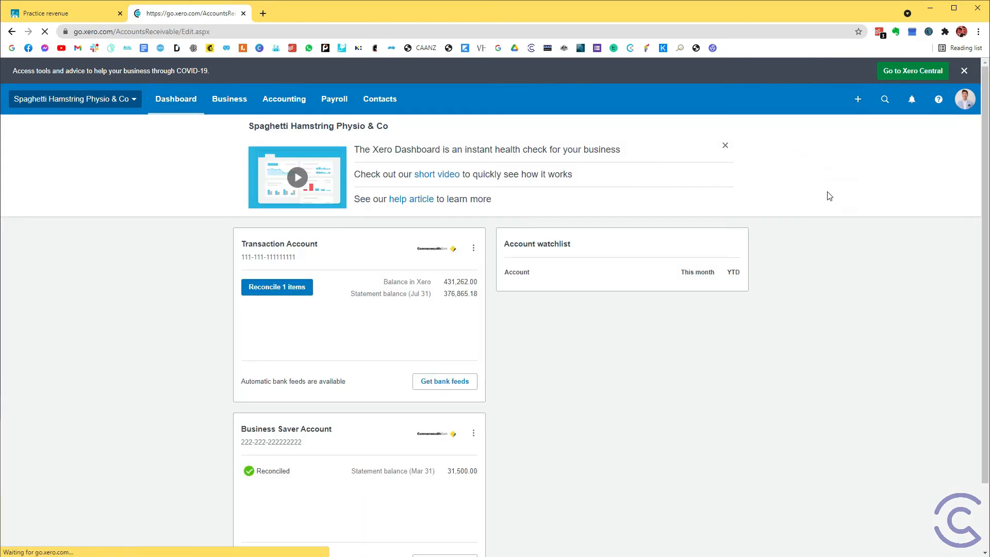
Address the new invoice to a contact named July Sales Summary
click(253, 185)
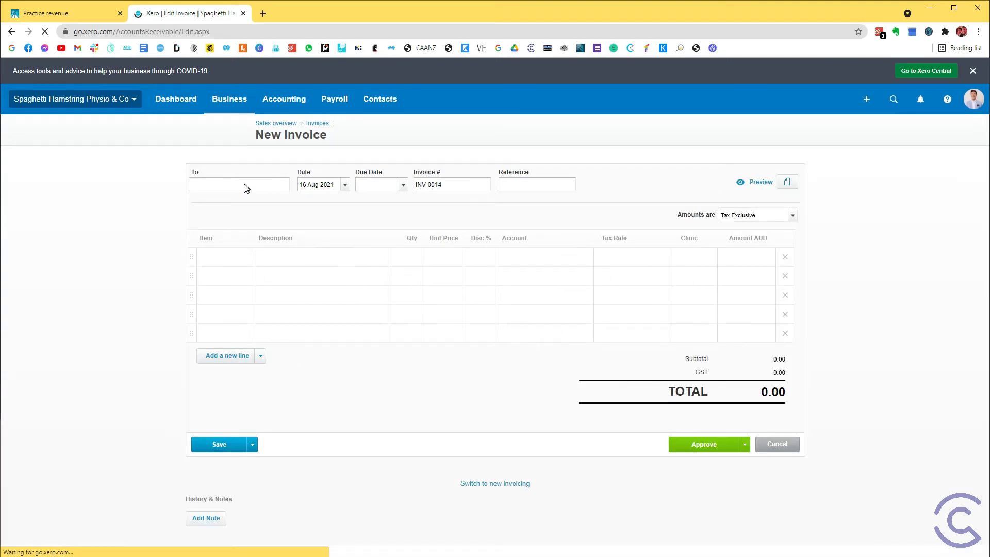
click(208, 183)
click(203, 186)
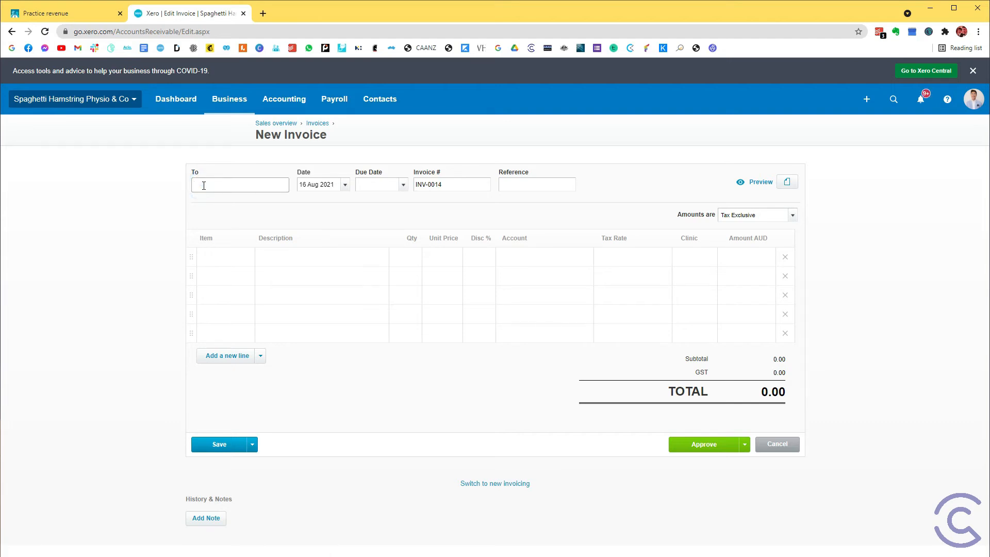
text(Jul)
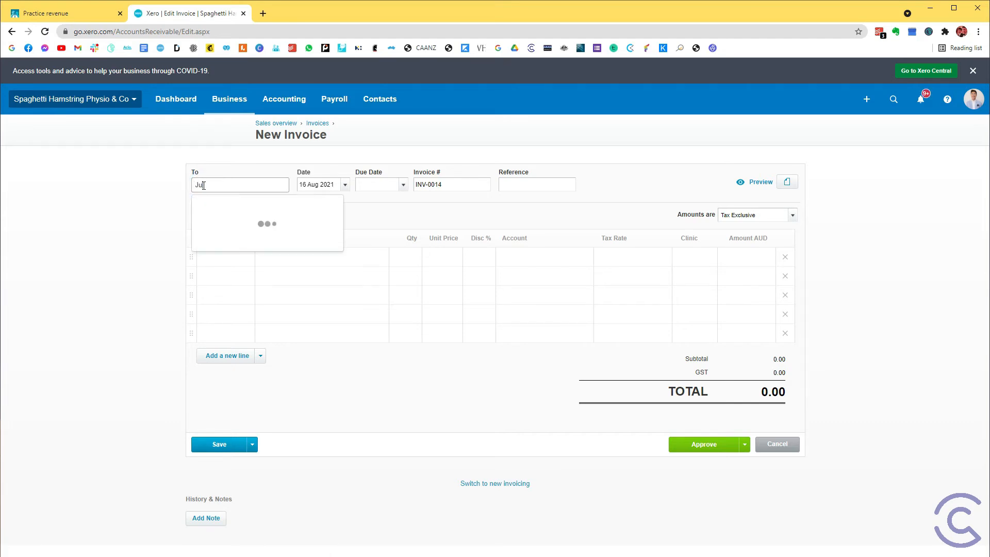
text(y Sales Summary)
key(Tab)
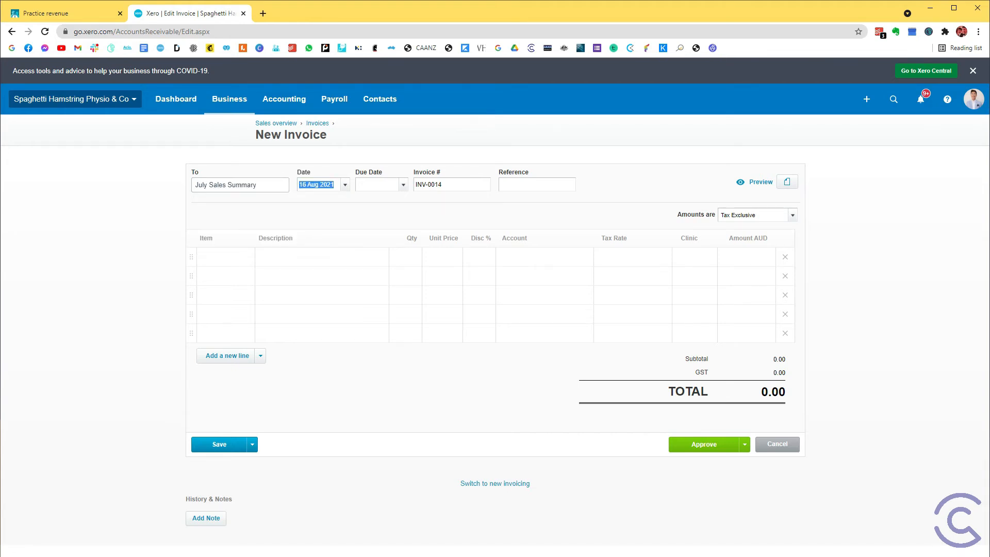
Check the date range of the Cliniko revenue report, and set the Xero invoice date to 31 Jul 2021
click(66, 13)
scroll(326, 213, up, 6)
scroll(325, 213, up, 5)
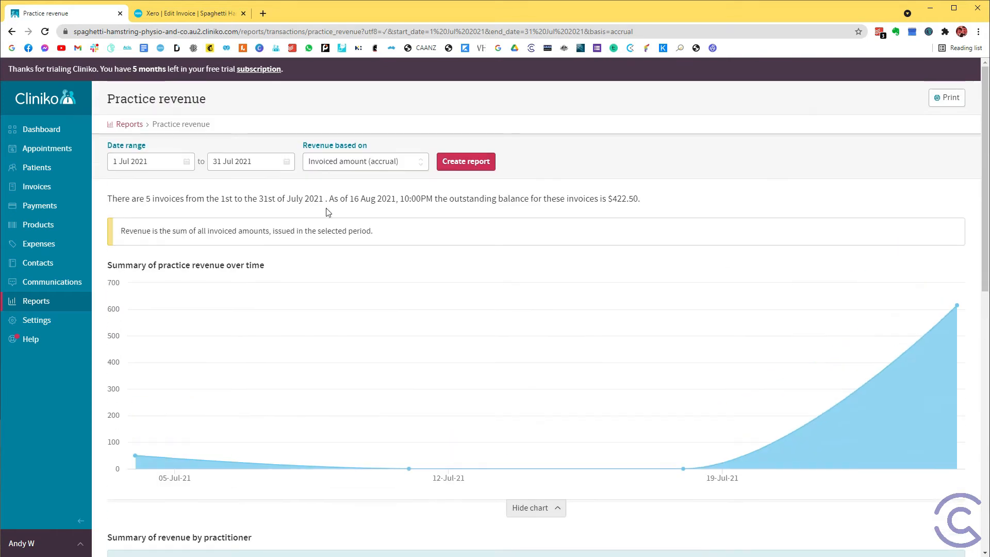
click(237, 147)
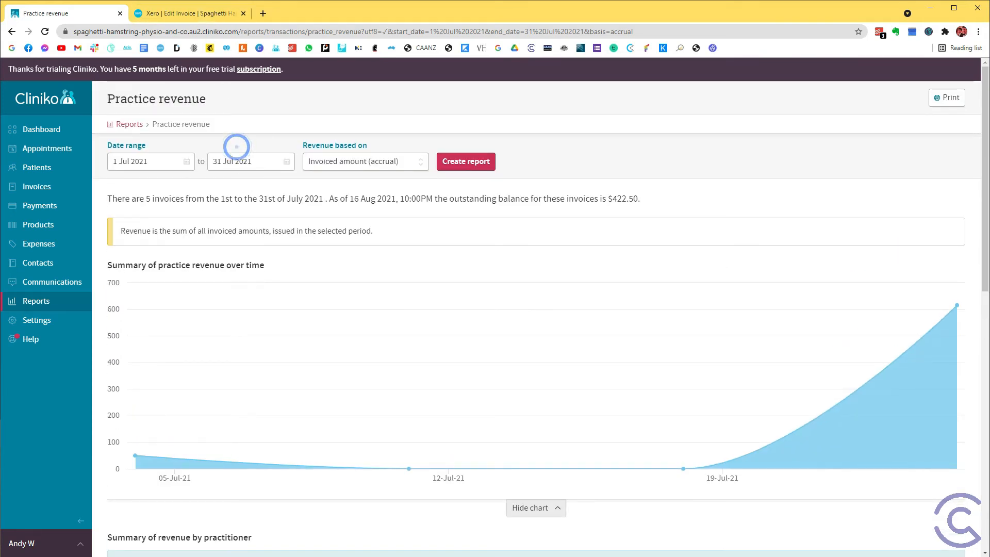
click(202, 13)
text(31/07/2021)
key(Tab)
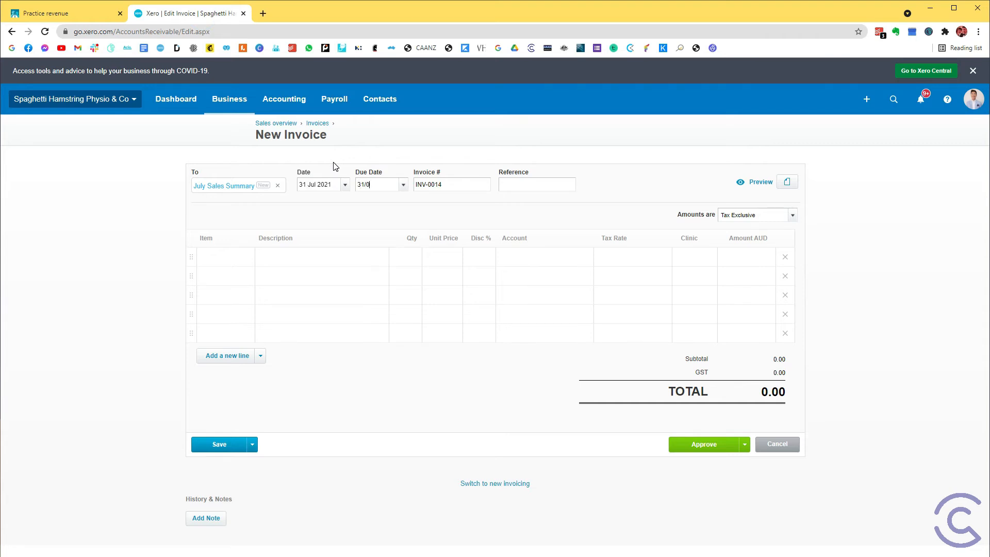
Set the invoice's due date to 31 Jul 2021 and its reference to "Sales breakdown - July - Cliniko"
text(31/07/2021)
key(Tab)
key(Tab)
text(liniko)
Attach the saved Practice revenue.pdf to the July Sales Summary invoice
key(alt+Tab)
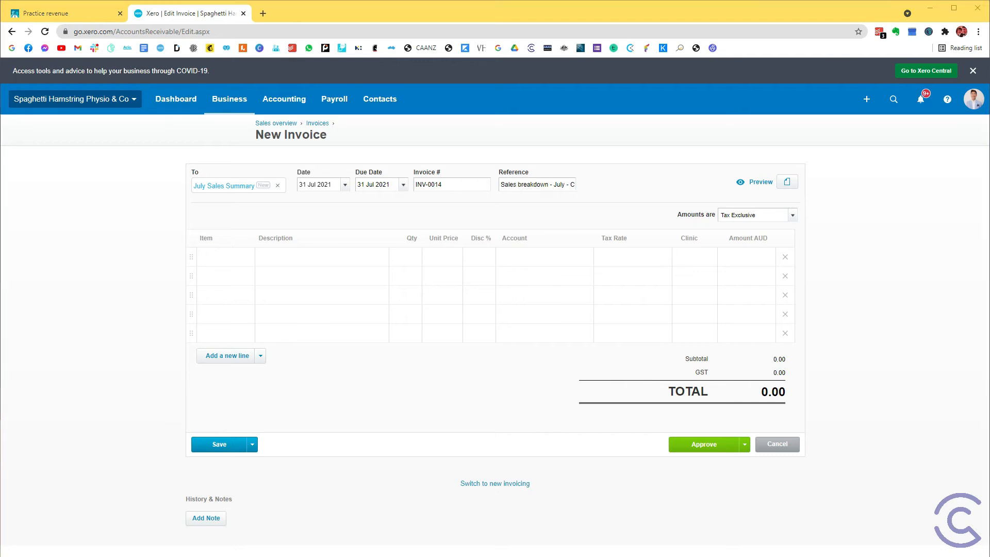
drag(1, 242, 563, 319)
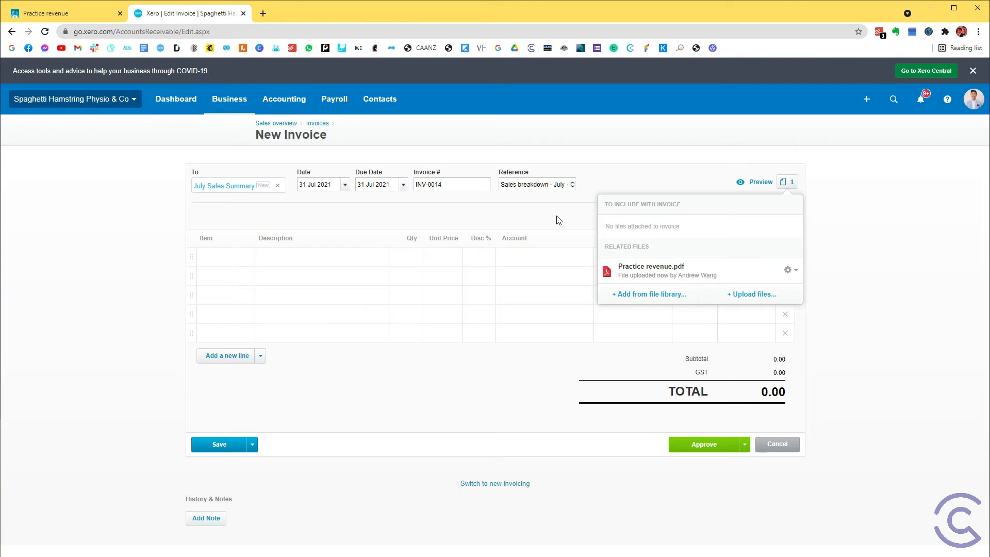
click(113, 205)
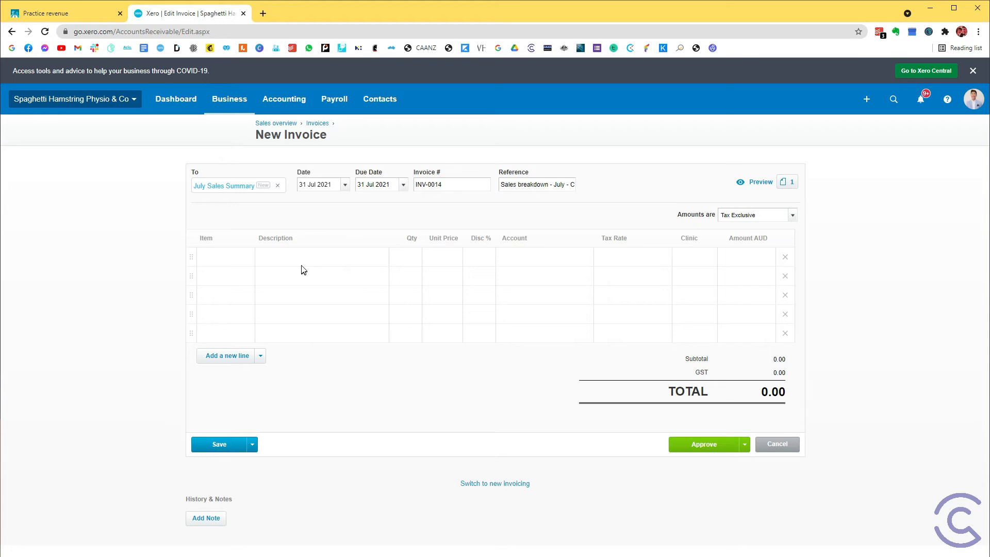
Switch to the Cliniko practice revenue report and examine the item names and codes in the service and product revenue sections
click(89, 10)
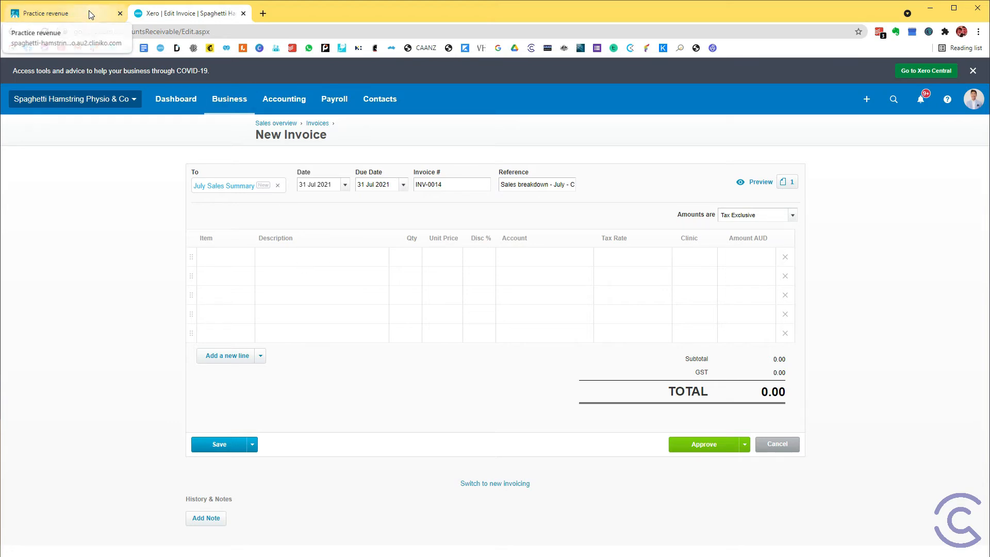
scroll(354, 271, down, 3)
scroll(354, 273, down, 7)
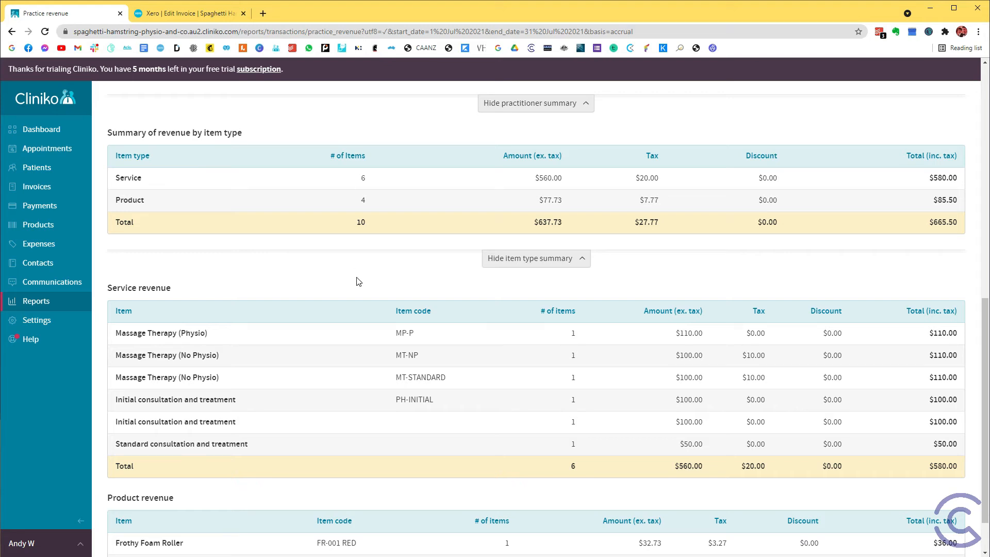
scroll(355, 278, down, 1)
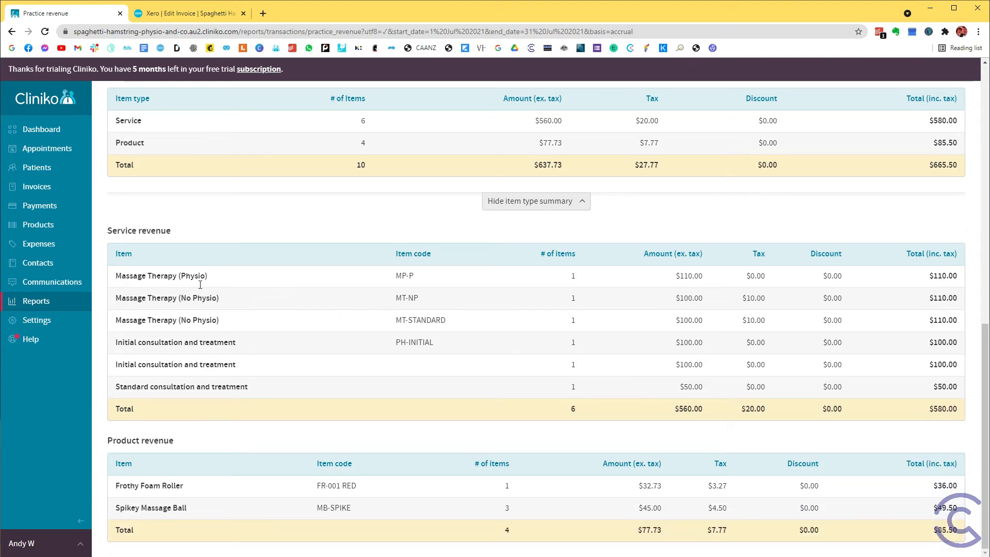
triple_click(398, 276)
click(398, 276)
drag(392, 278, 431, 333)
click(407, 340)
drag(125, 486, 190, 494)
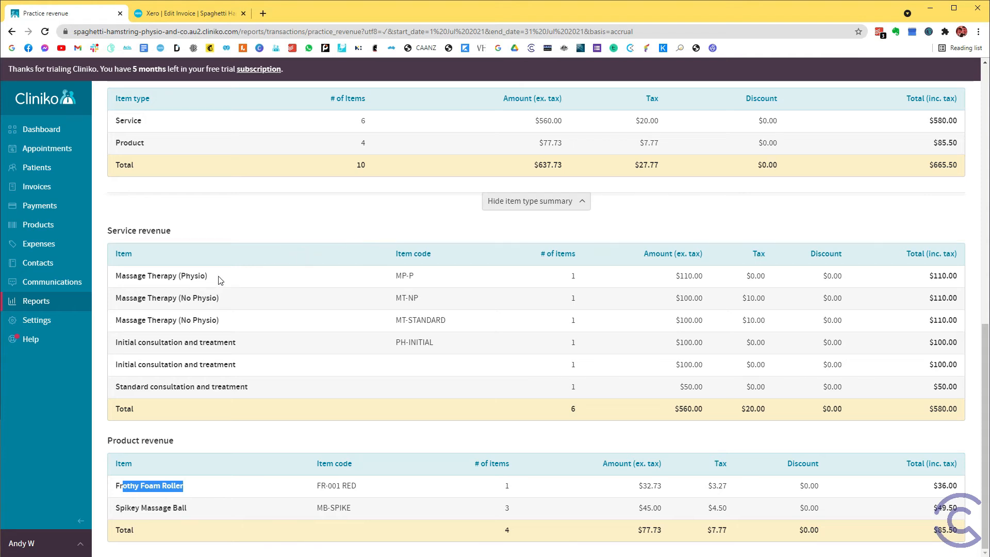
drag(140, 281, 250, 277)
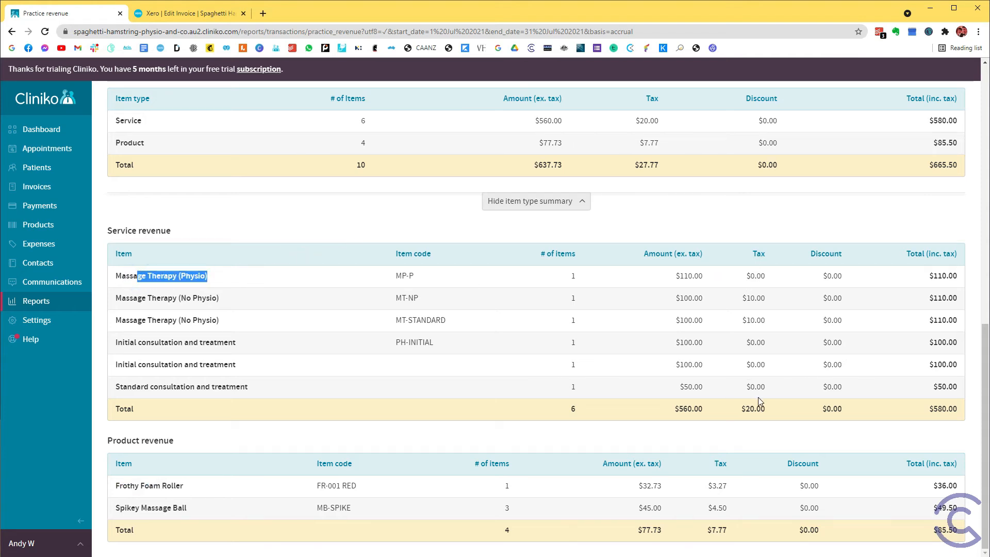
Switch to the Xero invoice and start its first line with the description Physio Income and quantity 1
click(221, 15)
click(285, 254)
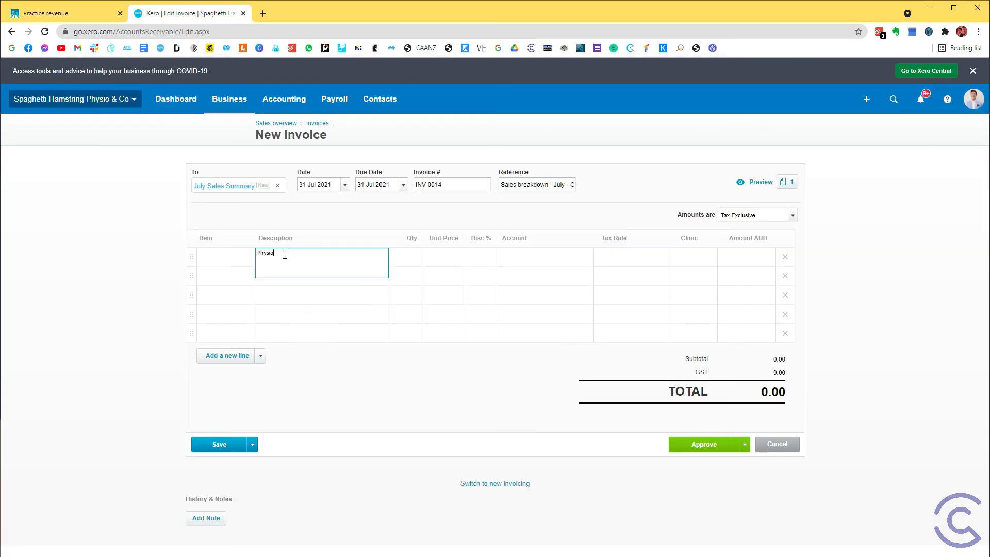
text(Physio Income)
key(Tab)
text(1)
key(Tab)
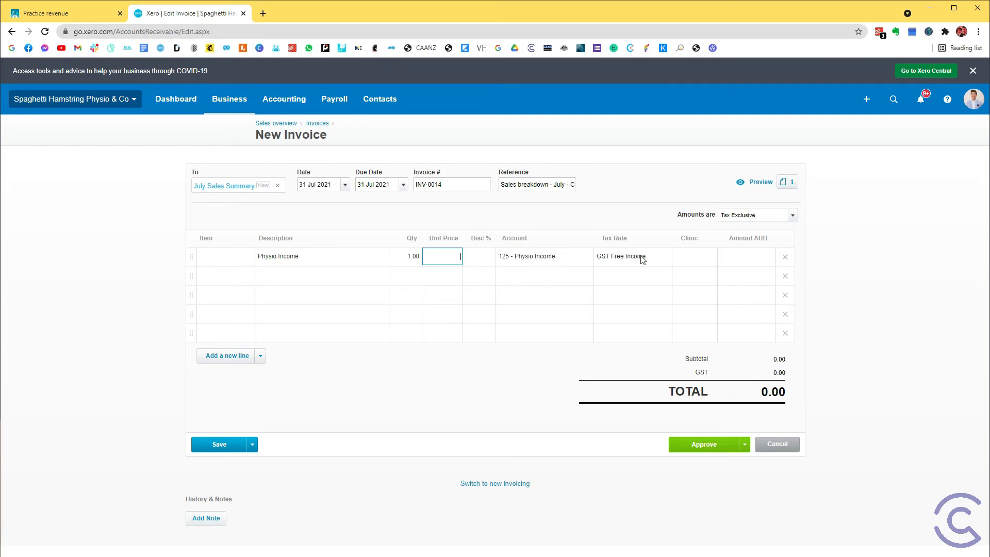
Read the physio services' pre-tax amounts in the Cliniko report and enter 110+100+100+50 as the Physio Income line's unit price in Xero
click(71, 14)
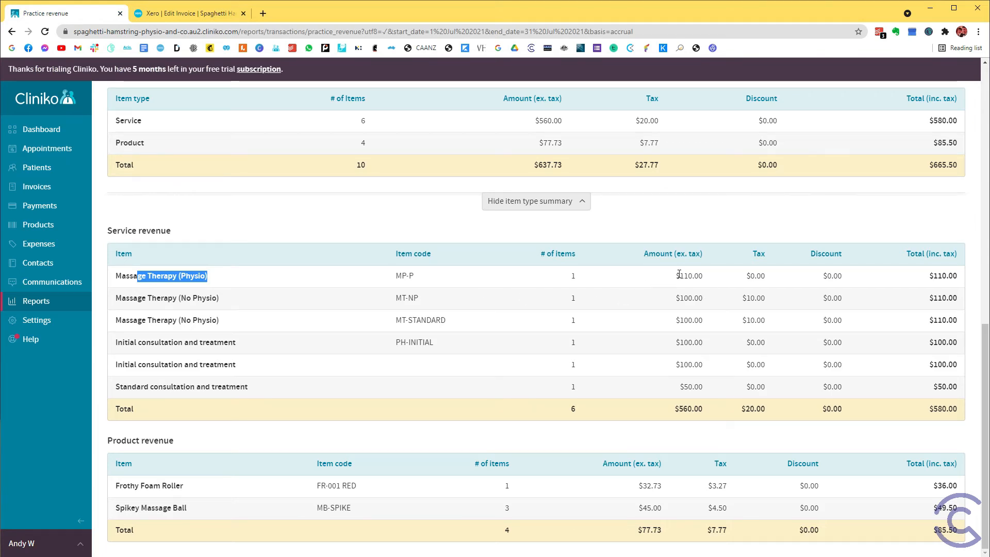
drag(679, 276, 714, 290)
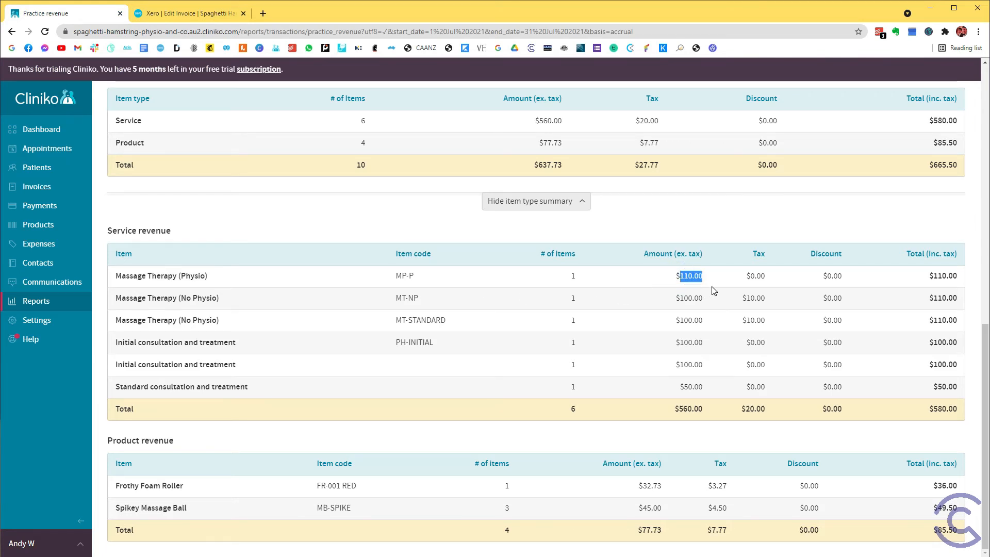
drag(672, 343, 708, 394)
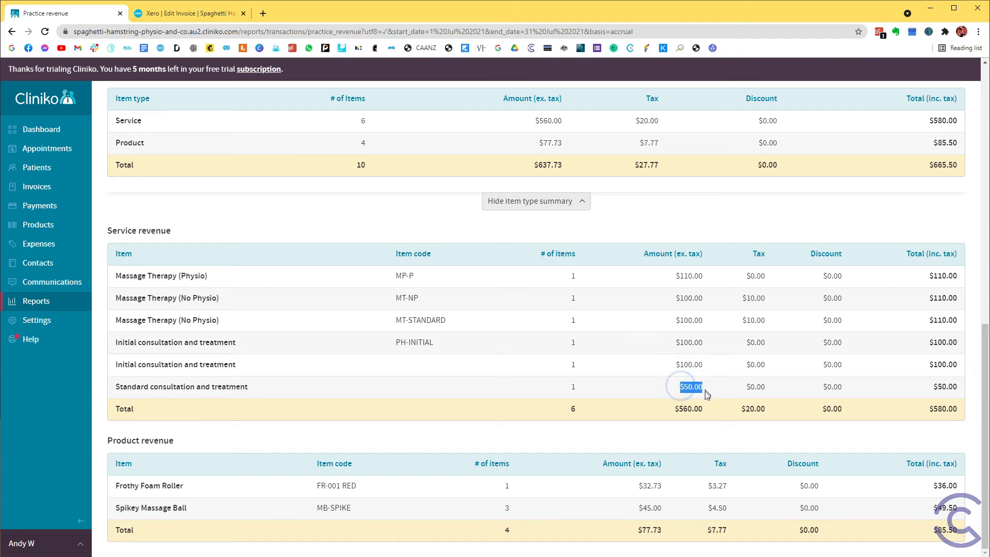
click(196, 22)
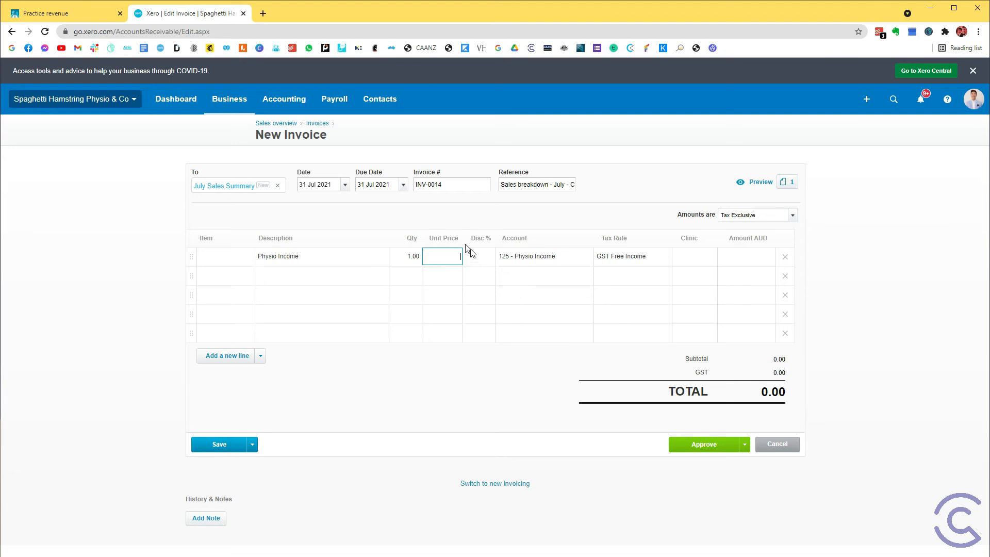
click(65, 16)
drag(675, 274, 708, 277)
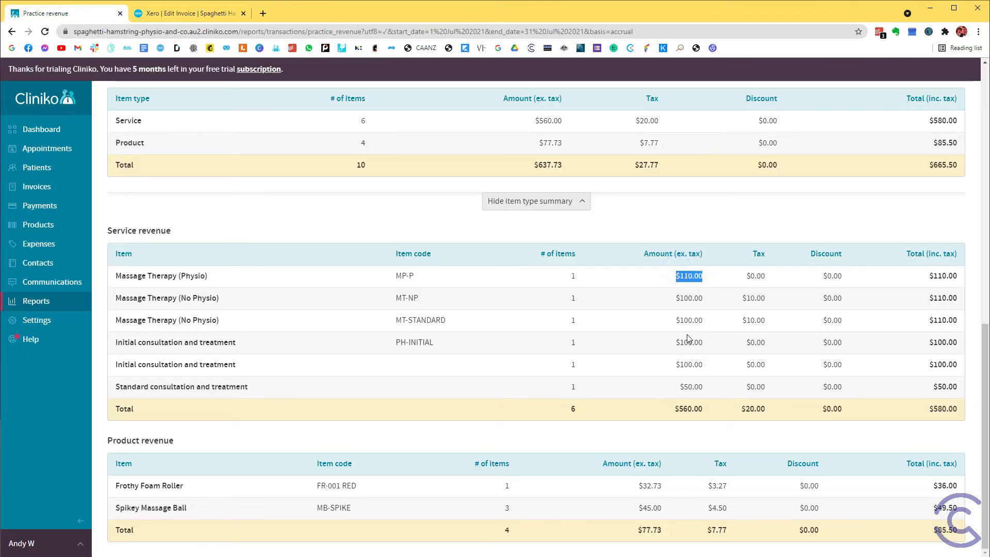
drag(684, 340, 707, 391)
click(210, 12)
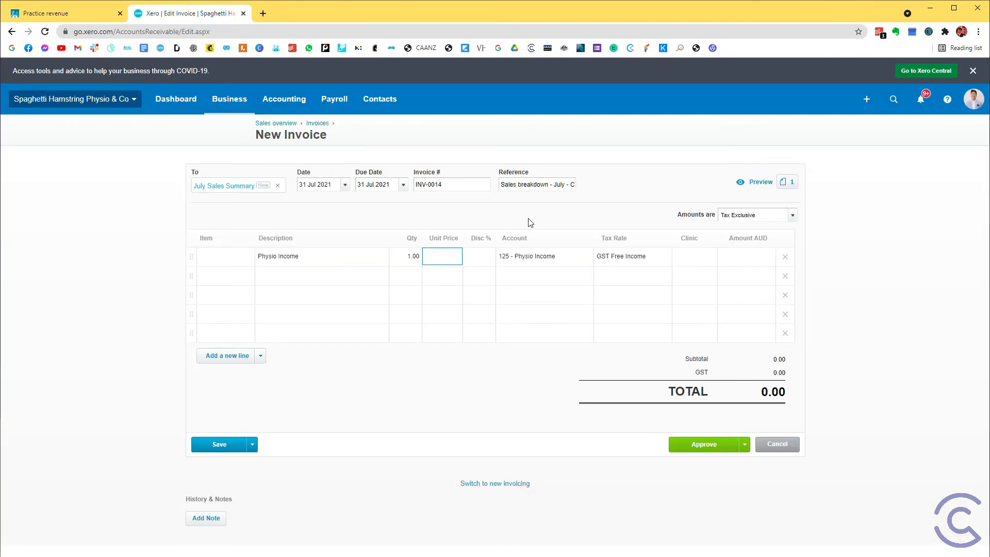
click(443, 257)
click(454, 258)
click(449, 260)
text(110+100+100+)
text(50)
key(Tab)
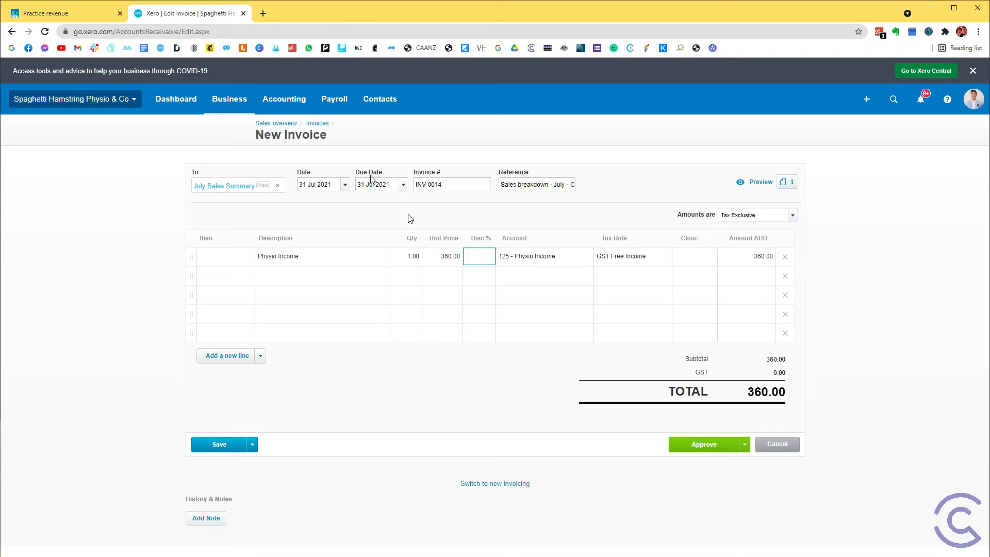
Check the taxed Massage Therapy (No Physio) rows in Cliniko and add a second Xero invoice line, Massage Income, with quantity 1
click(56, 16)
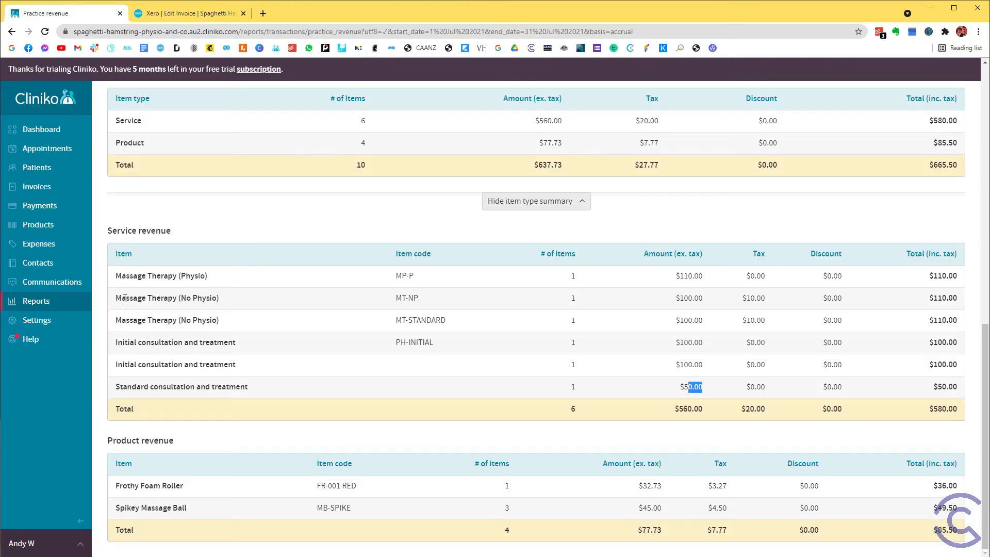
drag(123, 298, 252, 333)
click(413, 308)
double_click(757, 299)
click(219, 13)
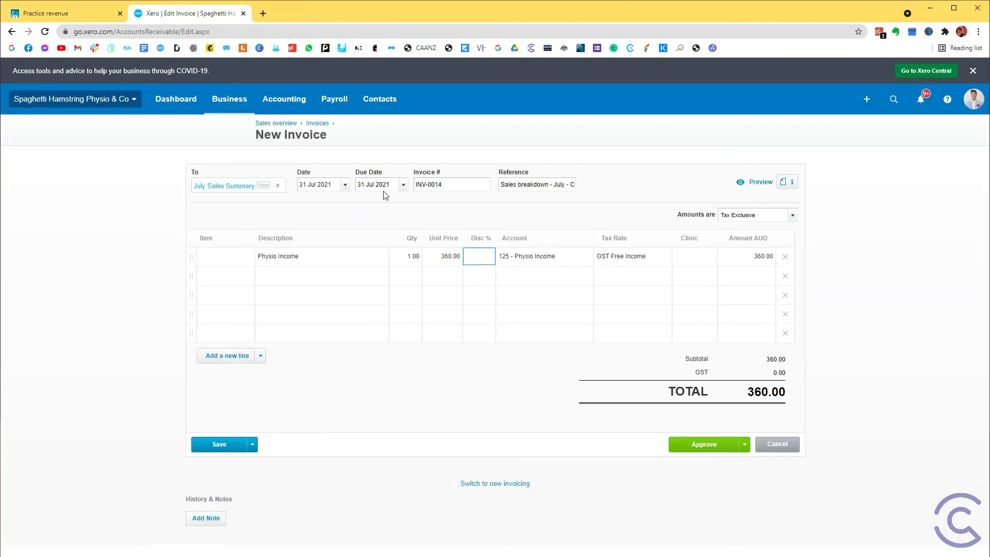
click(311, 273)
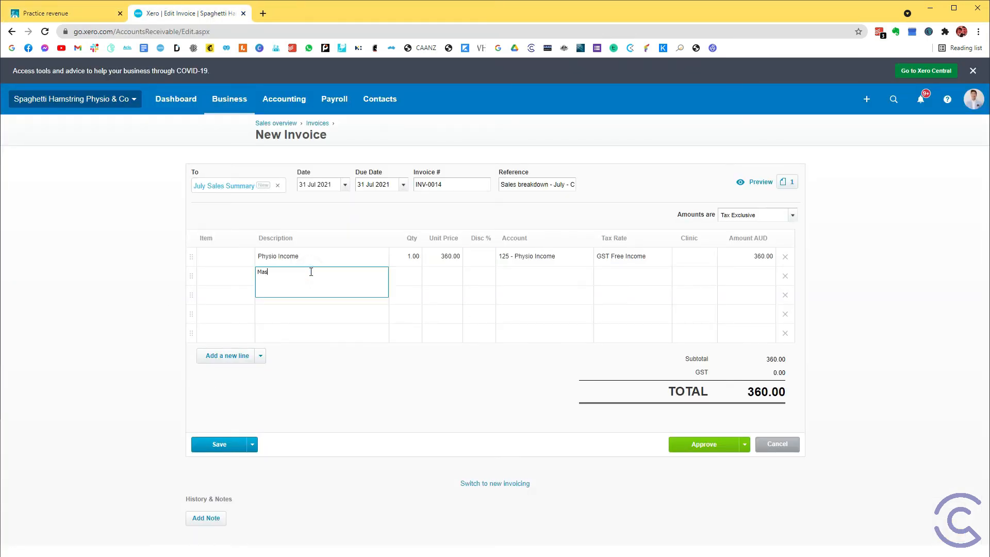
text(Massage Income)
key(Tab)
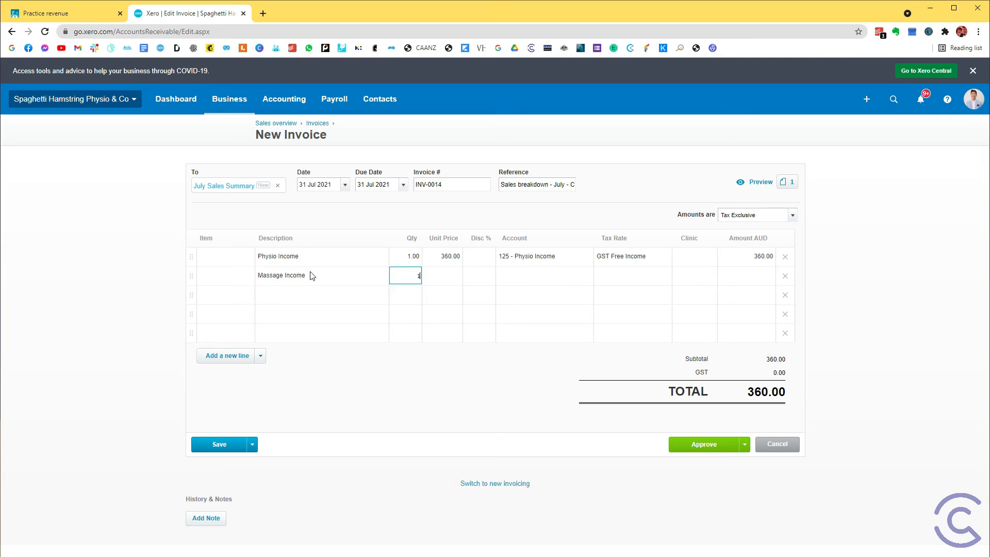
text(1)
key(Tab)
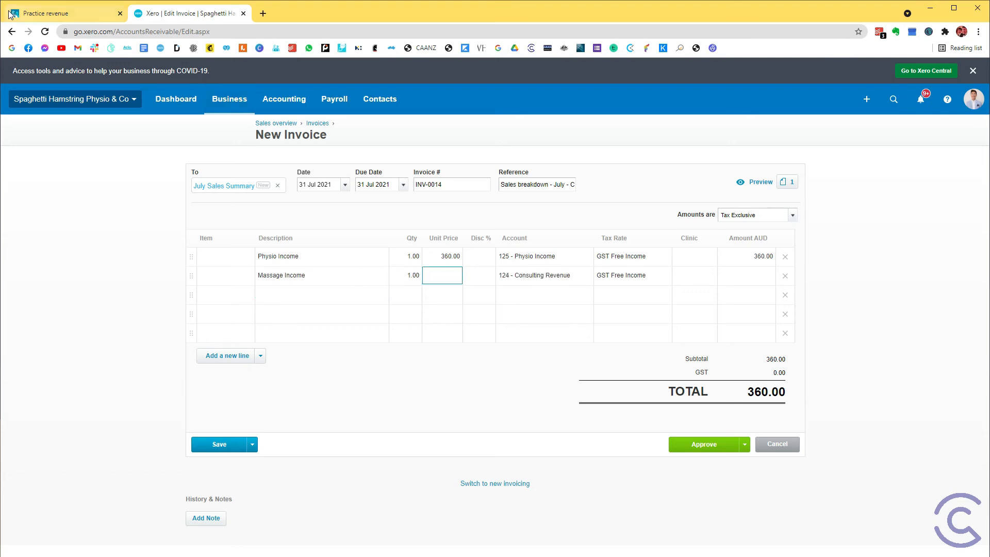
Set the Massage Income line's account to 126 - Massage Therapy Revenue
click(565, 274)
text(mass)
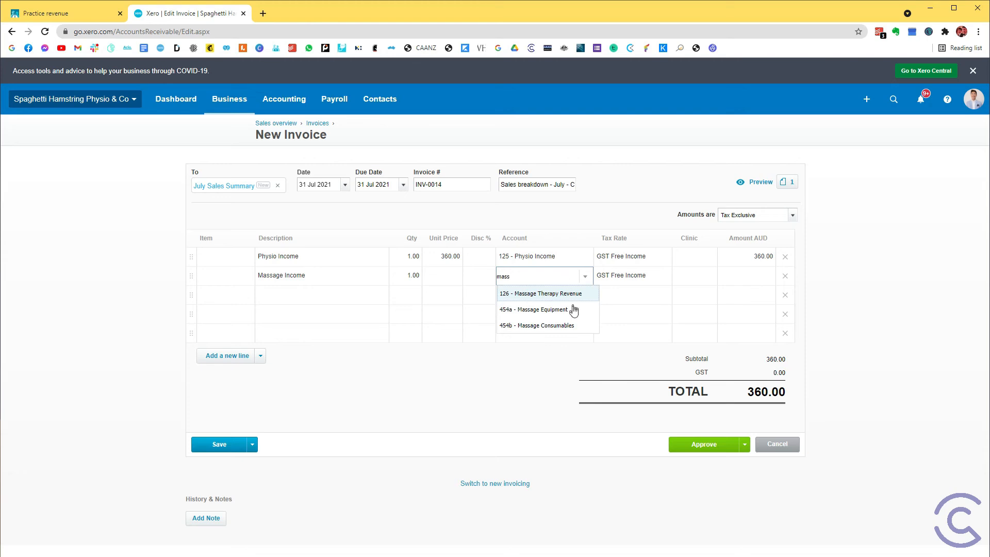
click(571, 292)
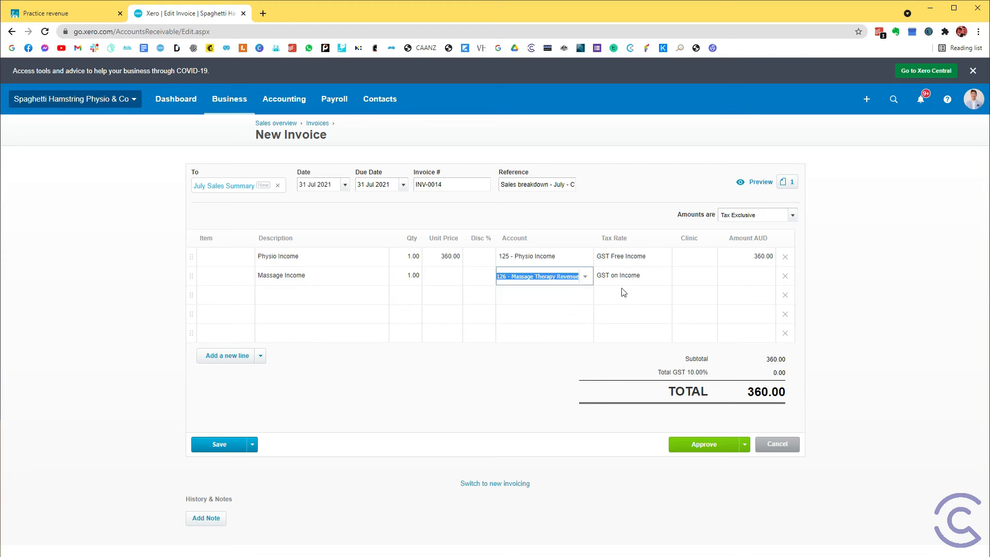
click(680, 219)
click(752, 215)
Read the non-physio massage amounts excluding tax in Cliniko and enter 100+100 as the Massage Income line's unit price in Xero
click(454, 275)
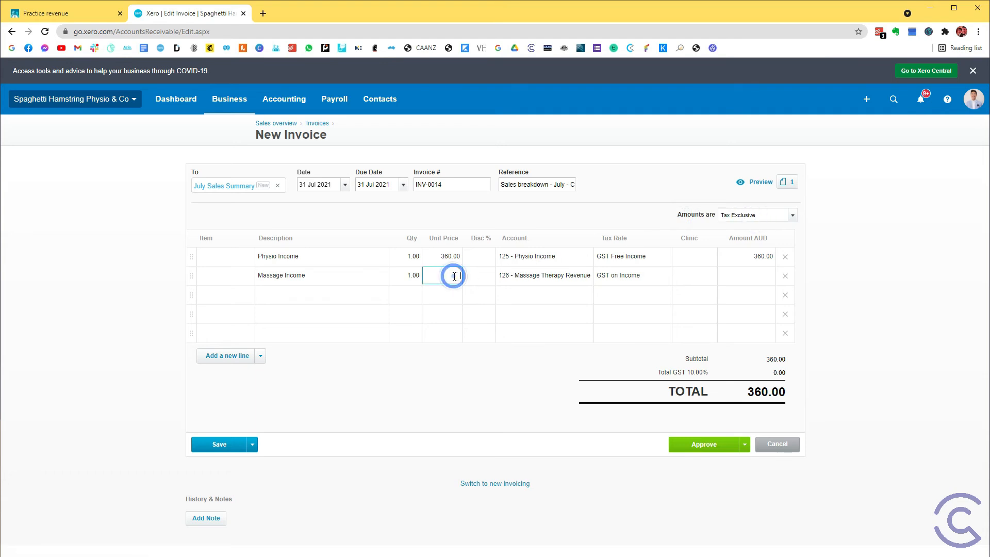
click(19, 14)
drag(671, 254, 691, 253)
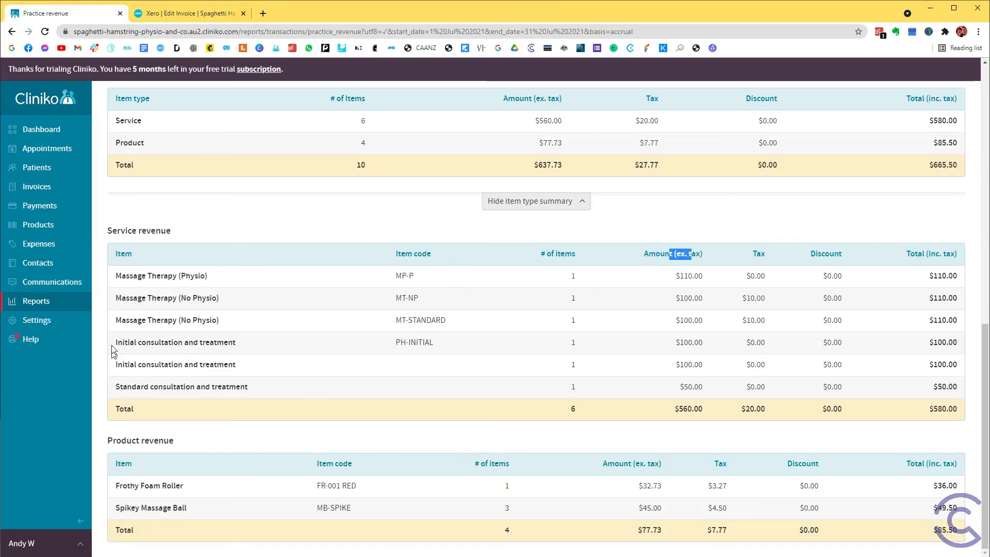
drag(704, 304, 680, 299)
double_click(681, 320)
click(219, 11)
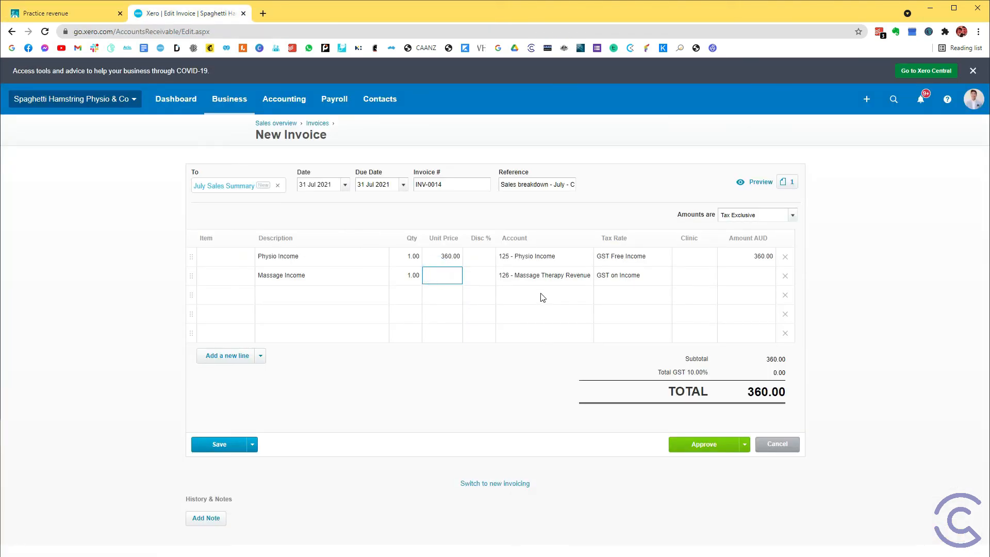
text(100+100)
key(Tab)
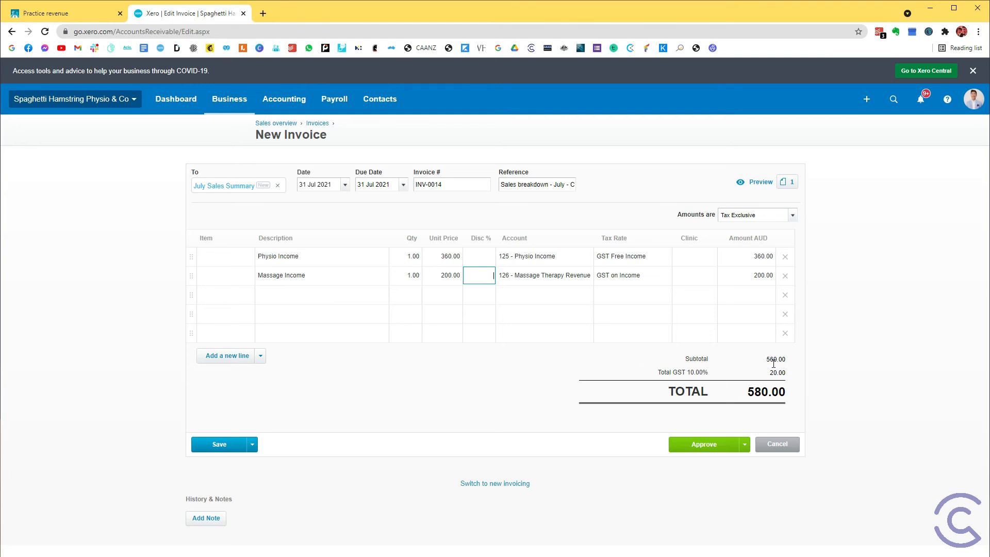
Compare the Xero invoice total with the tax-inclusive service revenue total in the Cliniko report
click(748, 391)
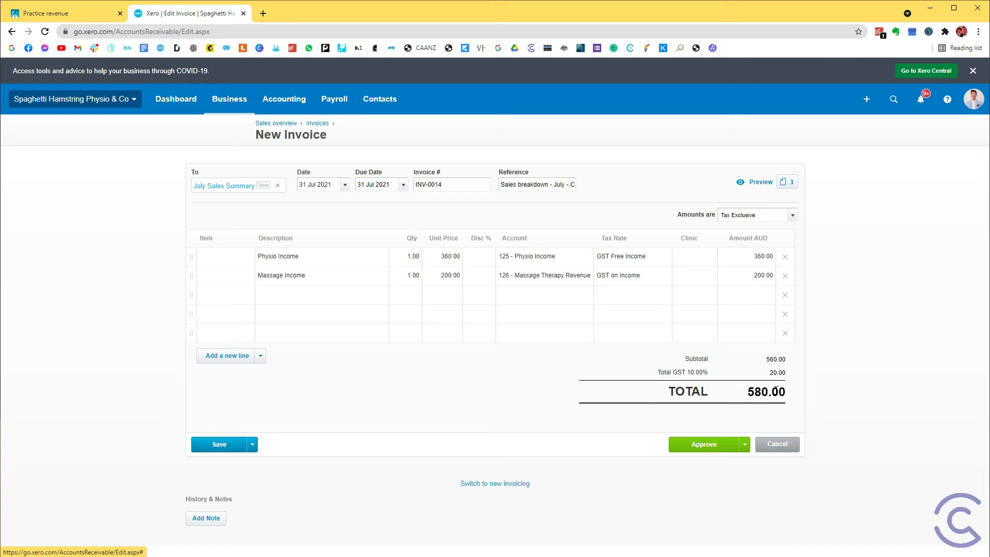
click(67, 13)
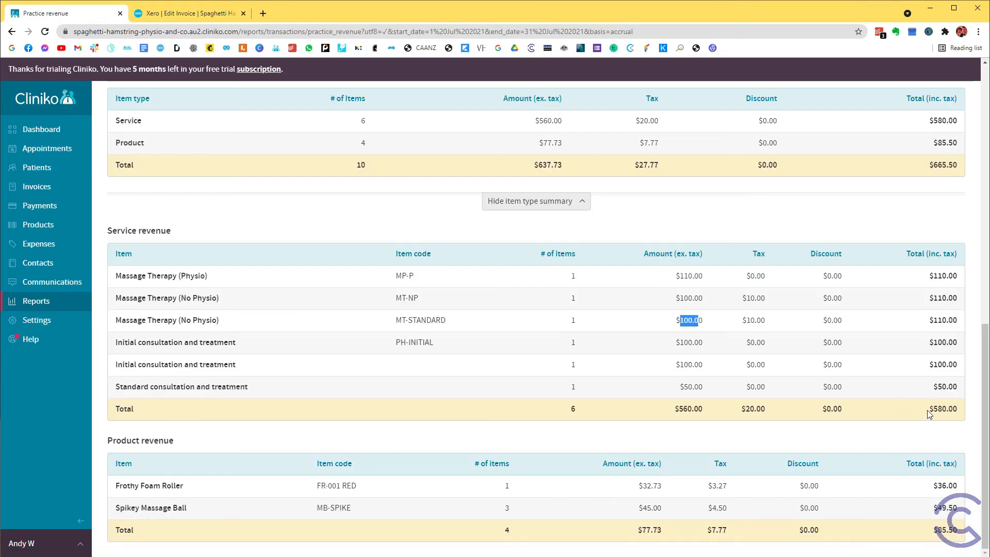
drag(931, 411, 965, 411)
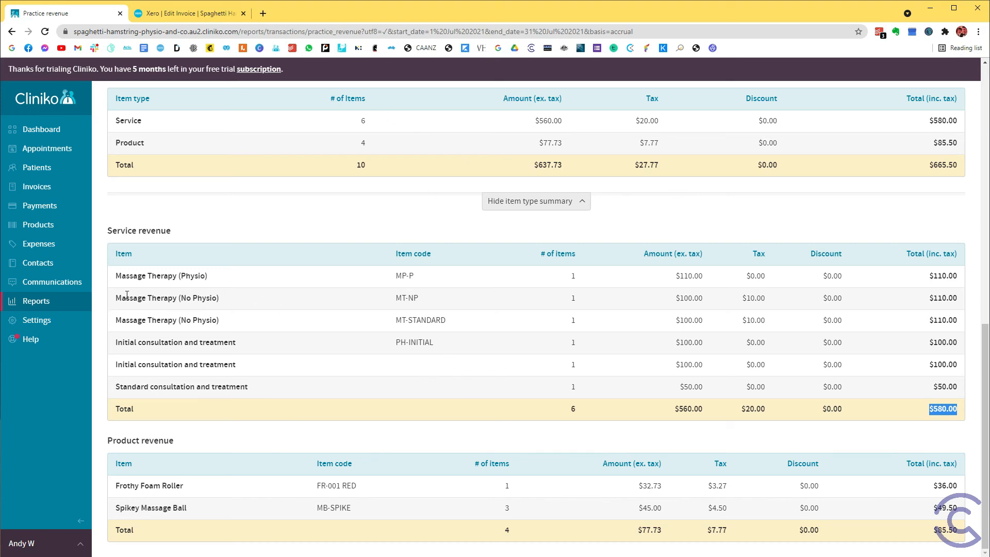
Review the tax and amounts of the Massage Therapy (No Physio) rows in Cliniko against the tax rates on the two Xero invoice lines
drag(128, 295, 418, 298)
drag(760, 294, 752, 294)
click(741, 297)
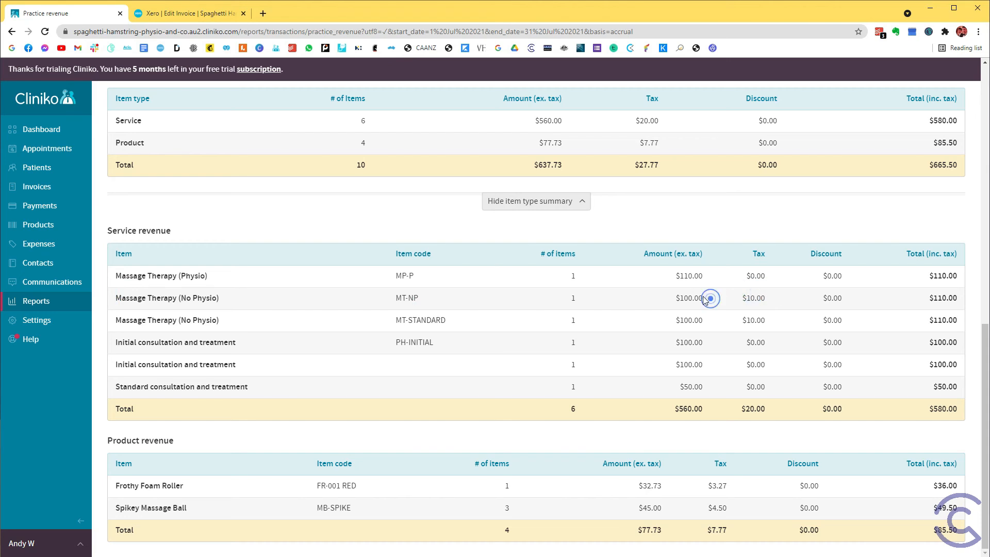
drag(704, 300, 671, 297)
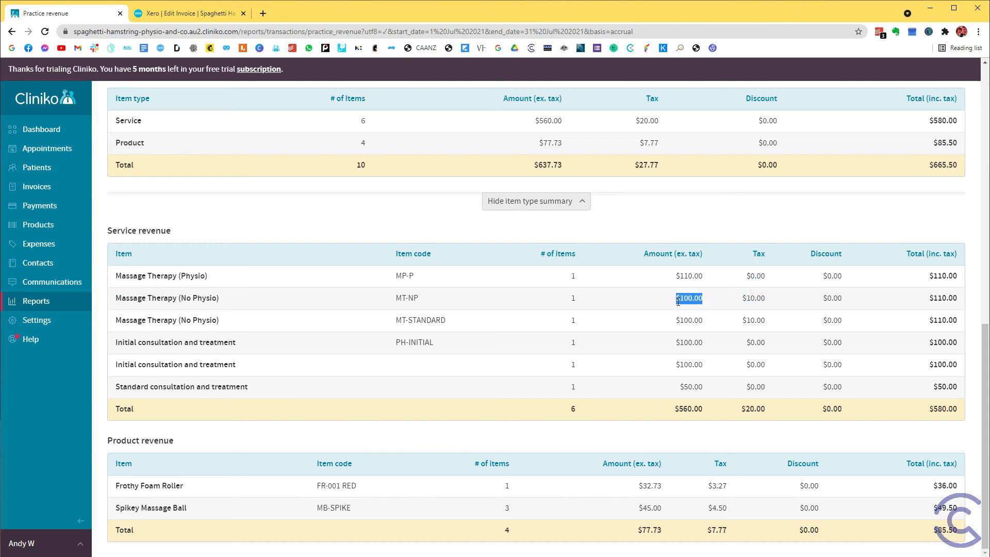
triple_click(928, 299)
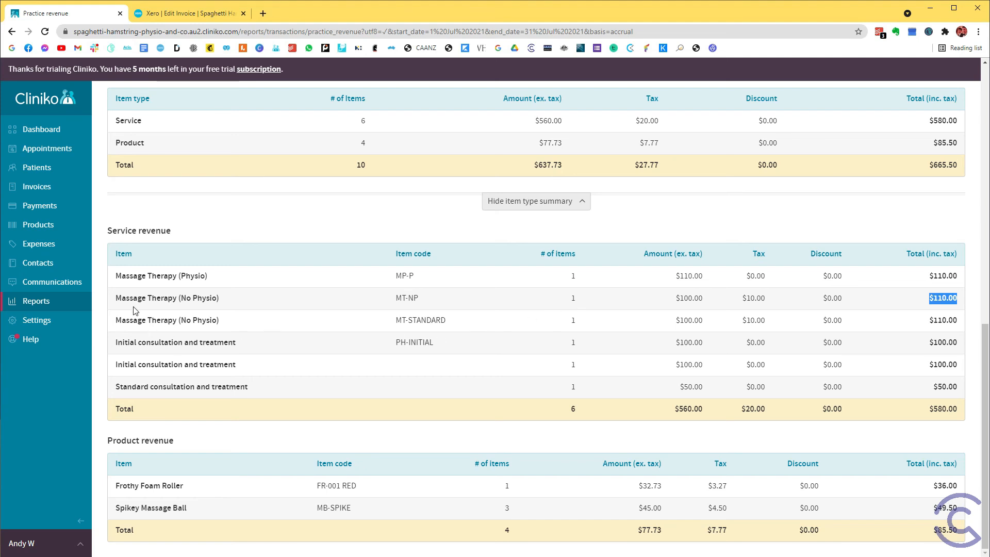
drag(137, 299, 454, 298)
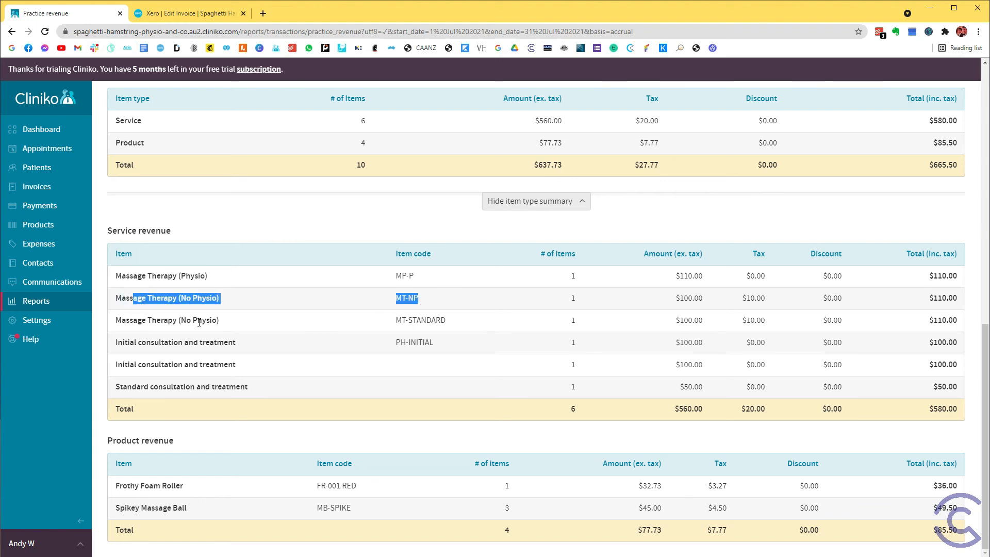
drag(161, 324, 410, 325)
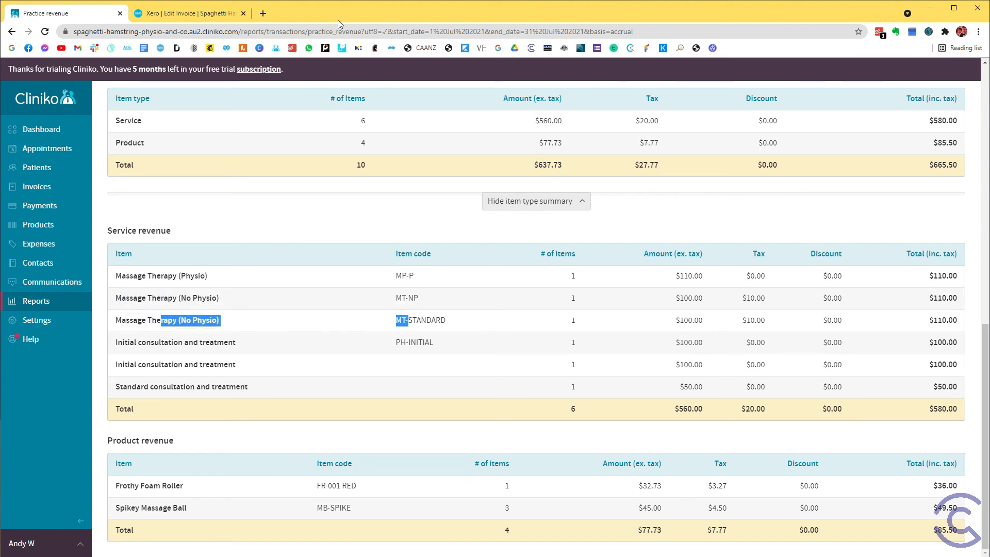
click(230, 15)
click(621, 256)
click(621, 273)
click(71, 286)
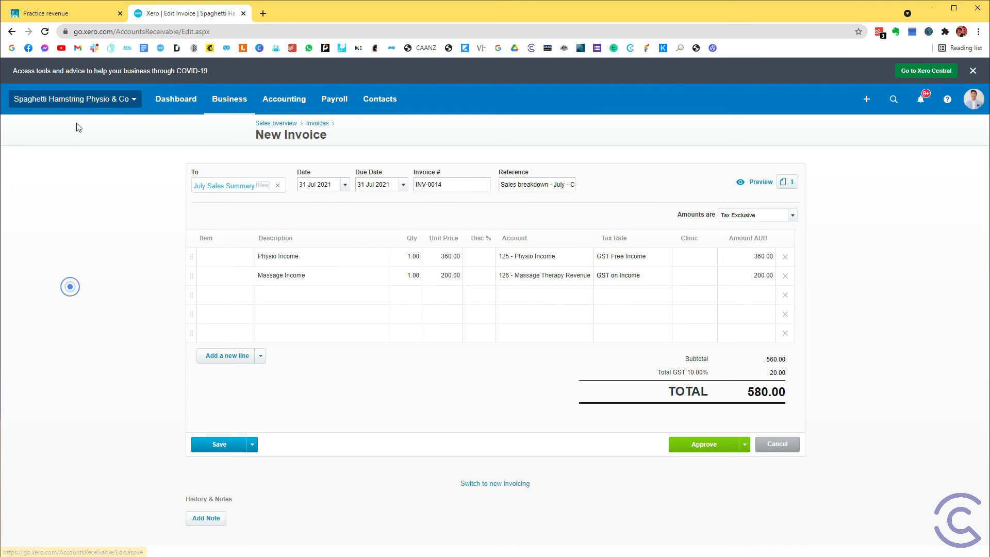
Look up the product items and their revenue total excluding tax in the Cliniko practice revenue report
click(42, 18)
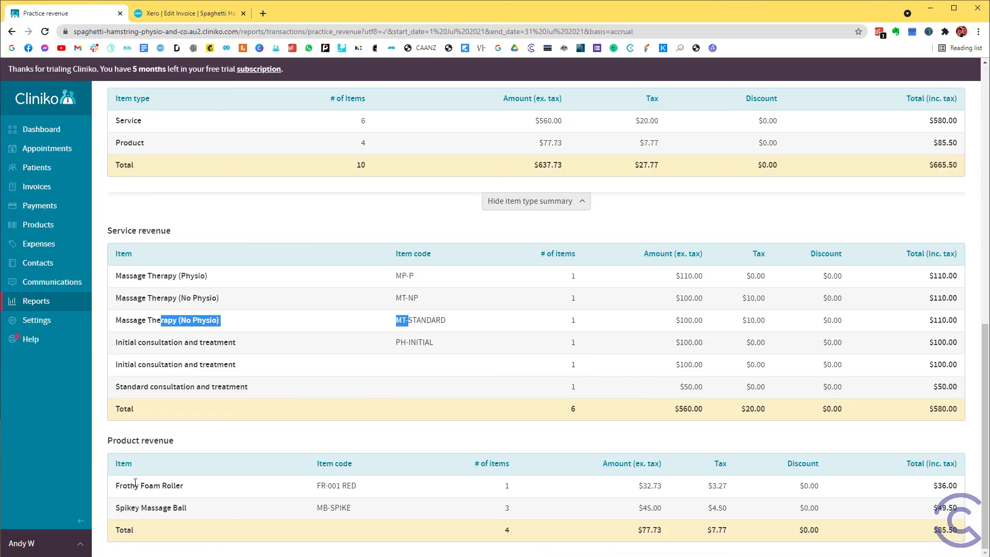
drag(127, 487, 184, 511)
click(183, 515)
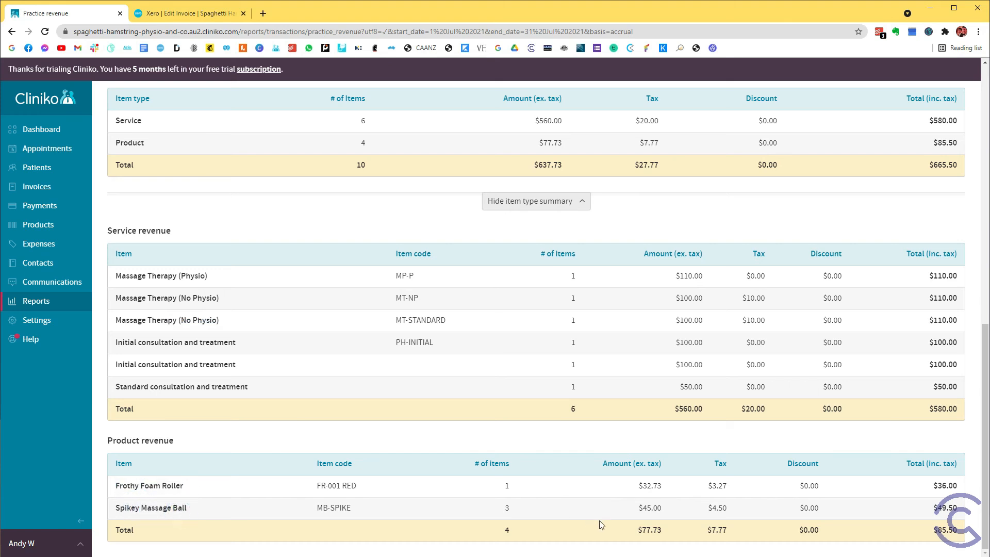
double_click(642, 532)
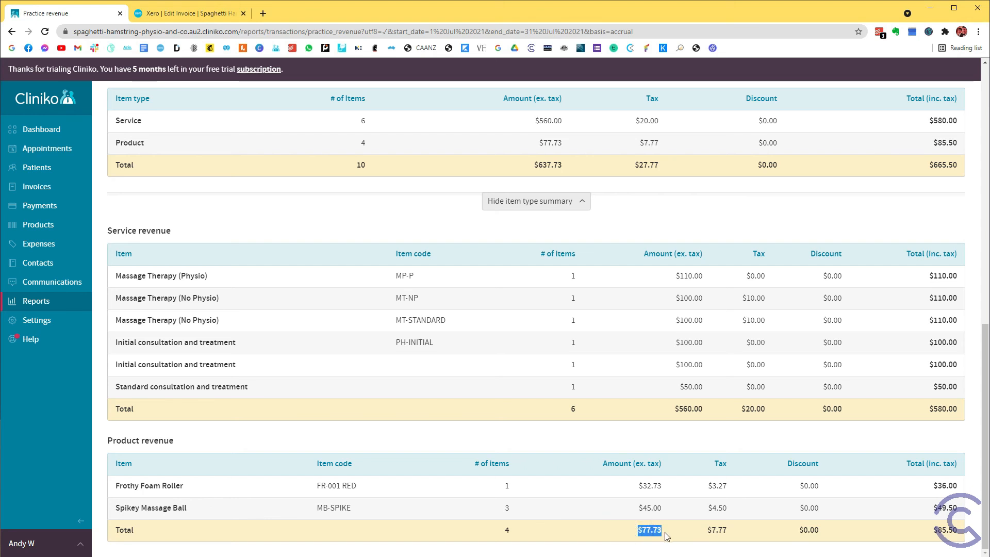
Add a Product Sales line to the Xero invoice with a unit price of 77.73
click(199, 16)
click(313, 302)
text(Product Sales)
key(Tab)
key(Tab)
text(77.73)
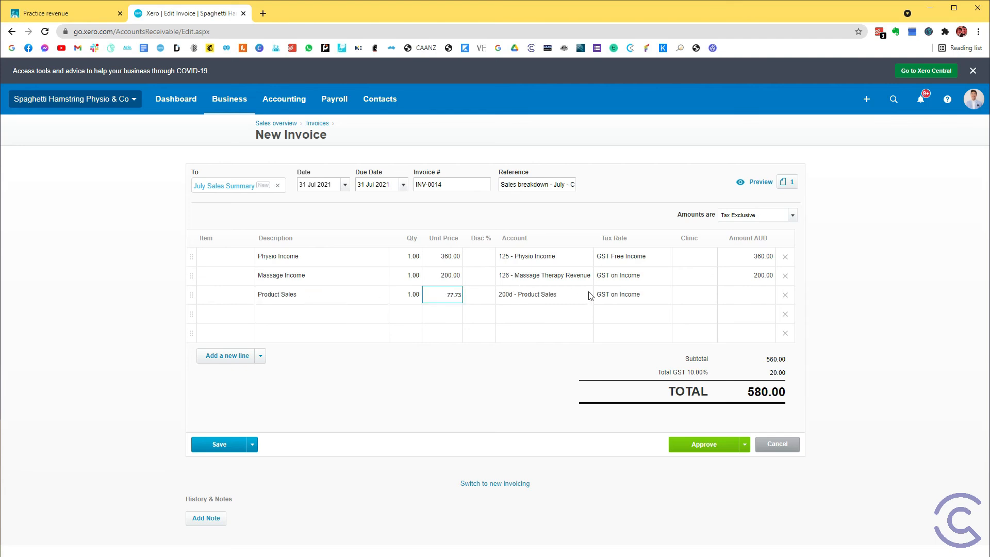
key(Tab)
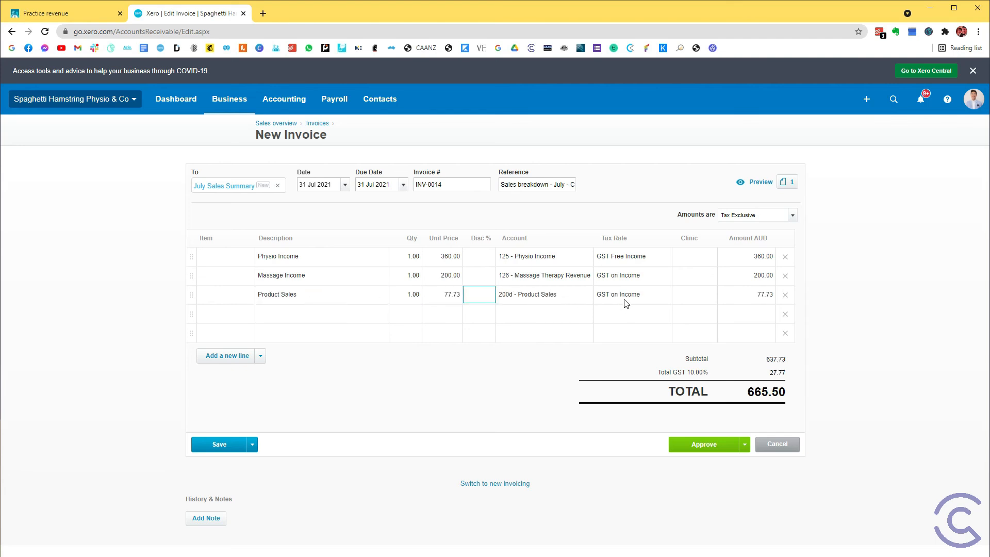
Compare the Xero invoice's lines and total with the service and product revenue in the Cliniko report
click(58, 16)
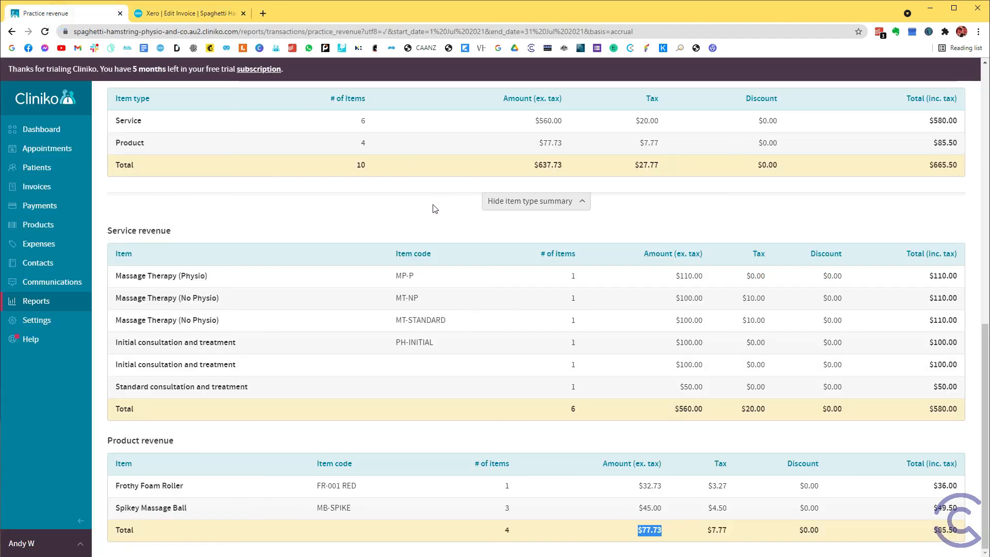
click(157, 13)
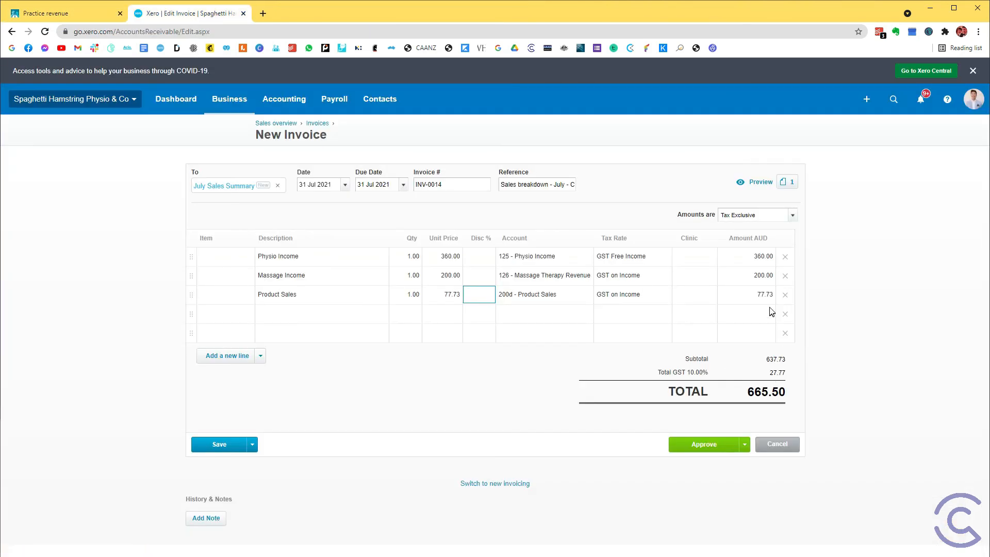
click(750, 394)
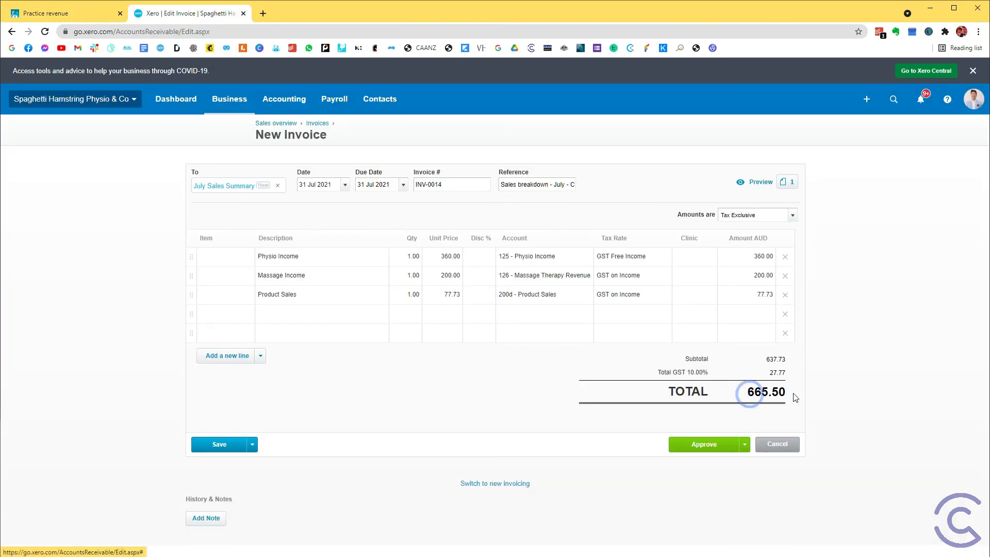
Add Cliniko's tax-inclusive service and product revenue totals in Calculator as 580 + 85.5
click(69, 20)
key(XF86Calculator)
drag(202, 107, 380, 173)
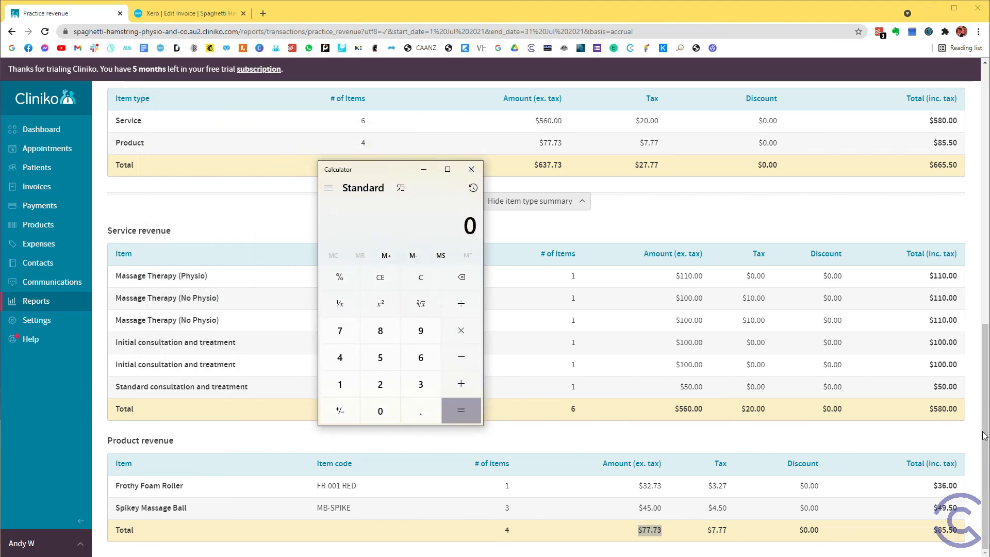
text(580 + )
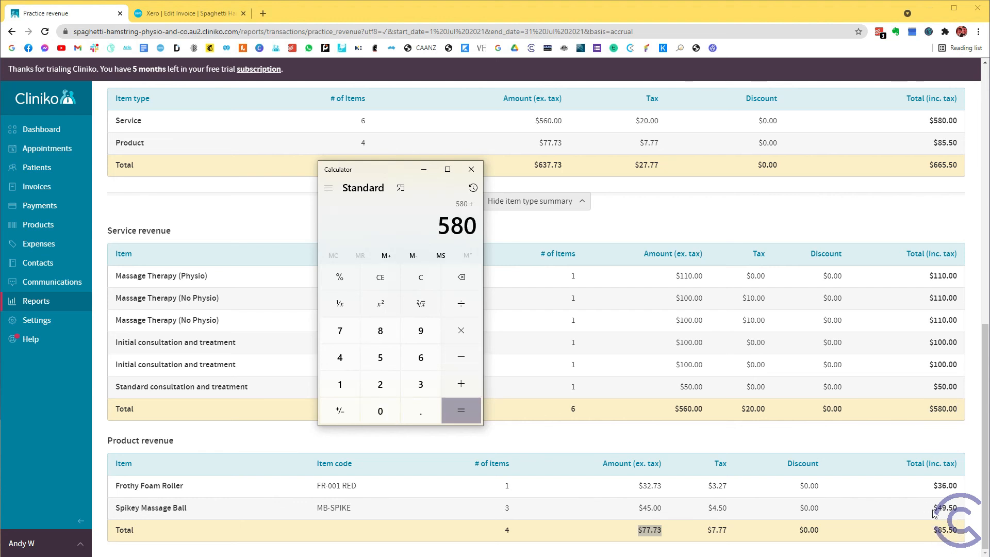
text(85.5)
key(Return)
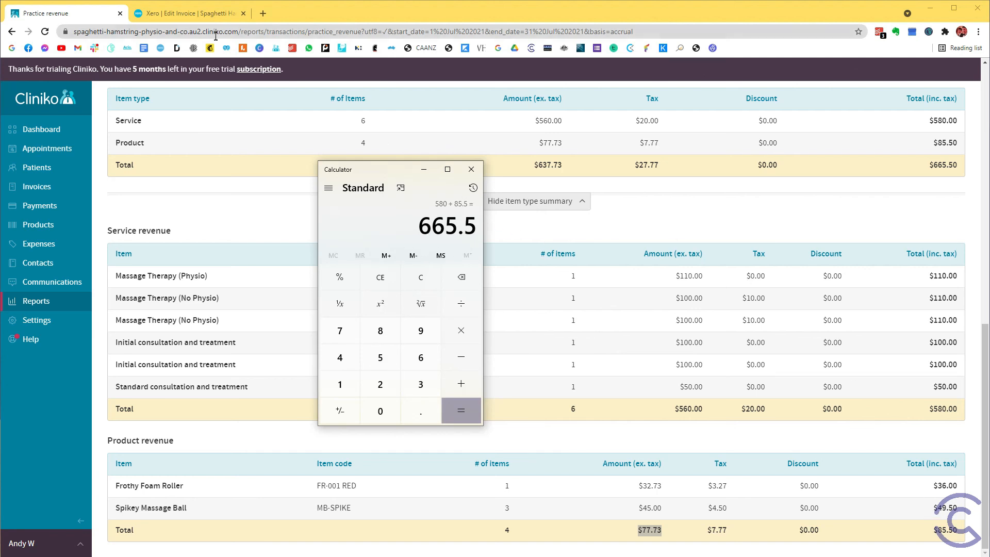
Check the Xero invoice total against the calculated sum and approve the invoice
click(206, 14)
click(748, 395)
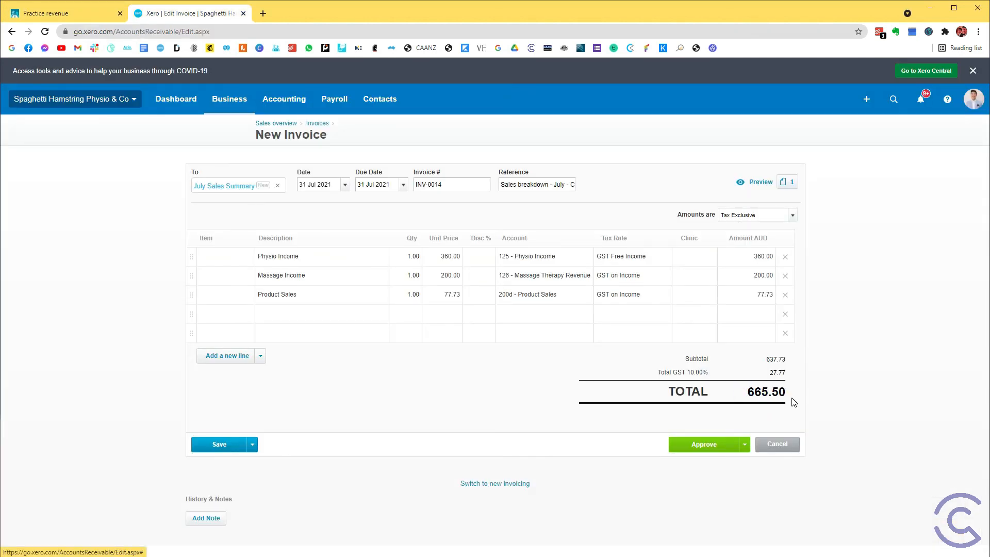
click(714, 446)
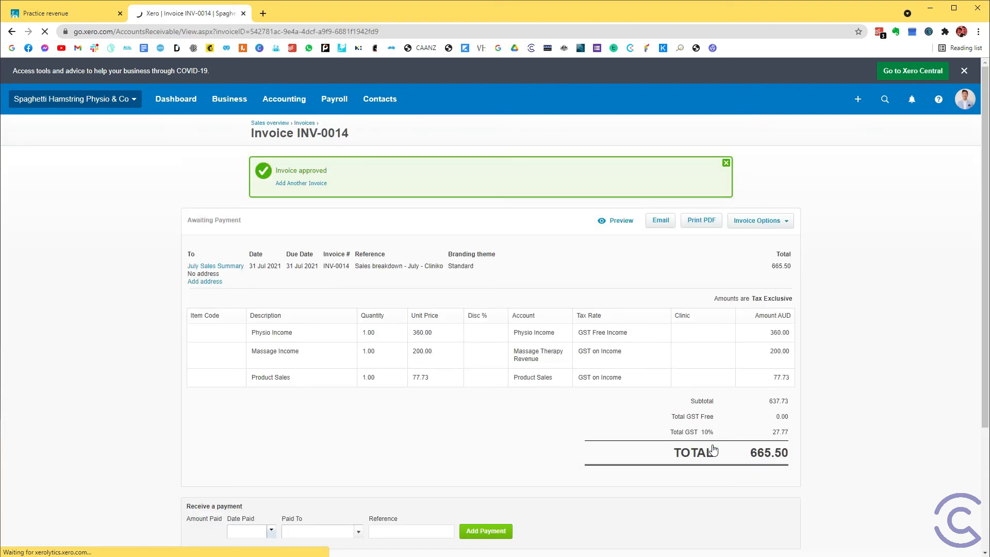
Set the date paid for the invoice's payment to 31/07/2021, matching the invoice date
scroll(260, 458, down, 3)
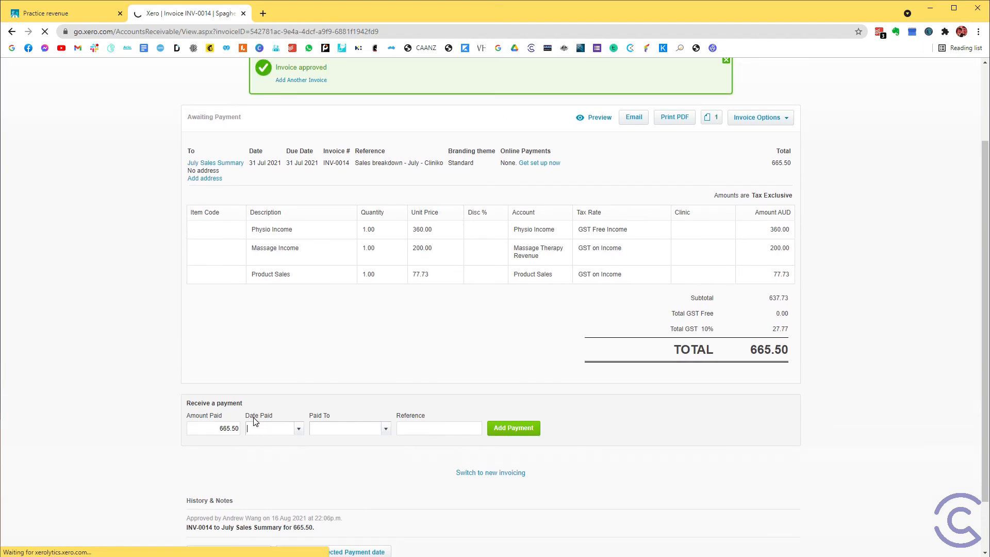
drag(248, 163, 311, 156)
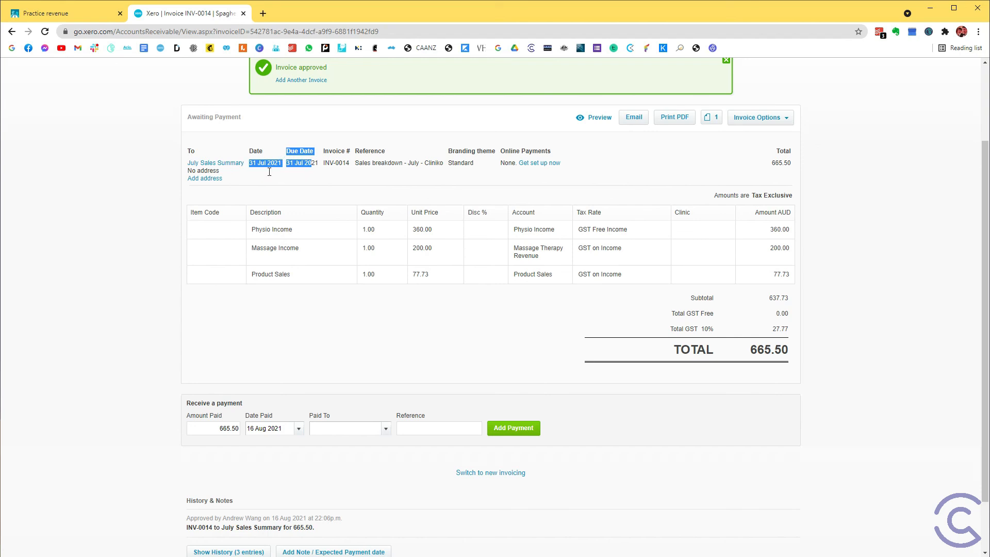
click(268, 162)
click(283, 428)
drag(284, 428, 247, 429)
text(31/07/)
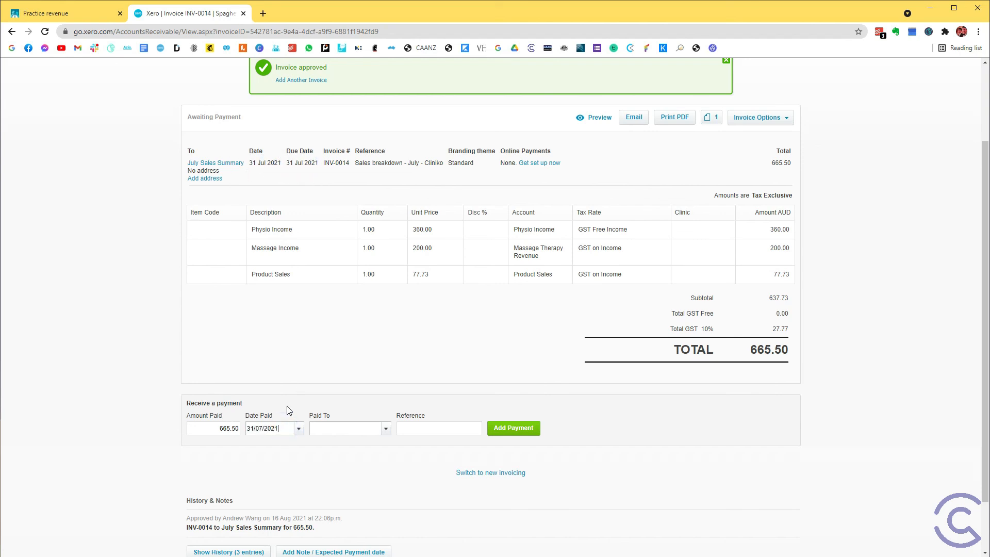
Choose 635 - Sales Clearing Account as the account paid to and add the payment to the invoice
key(Tab)
text(sales)
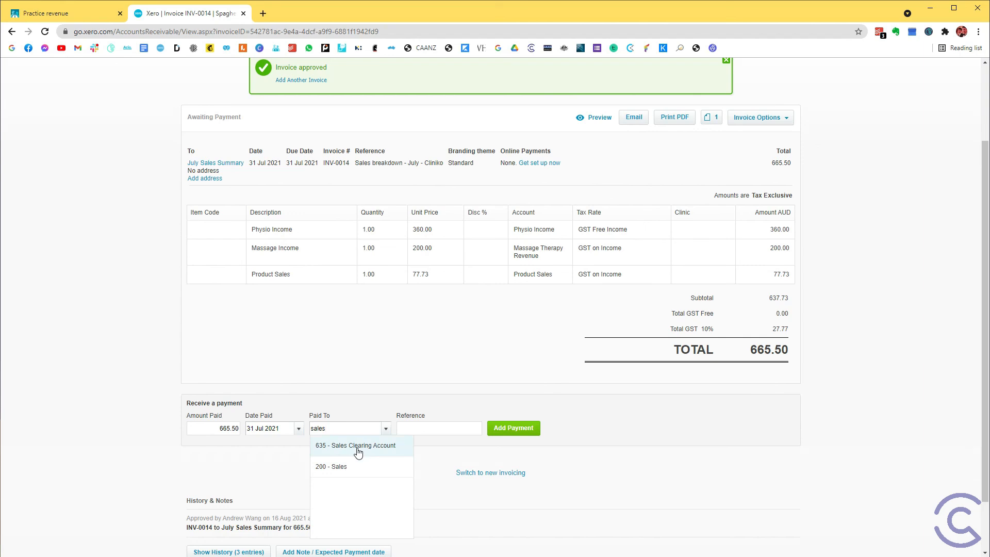
click(359, 449)
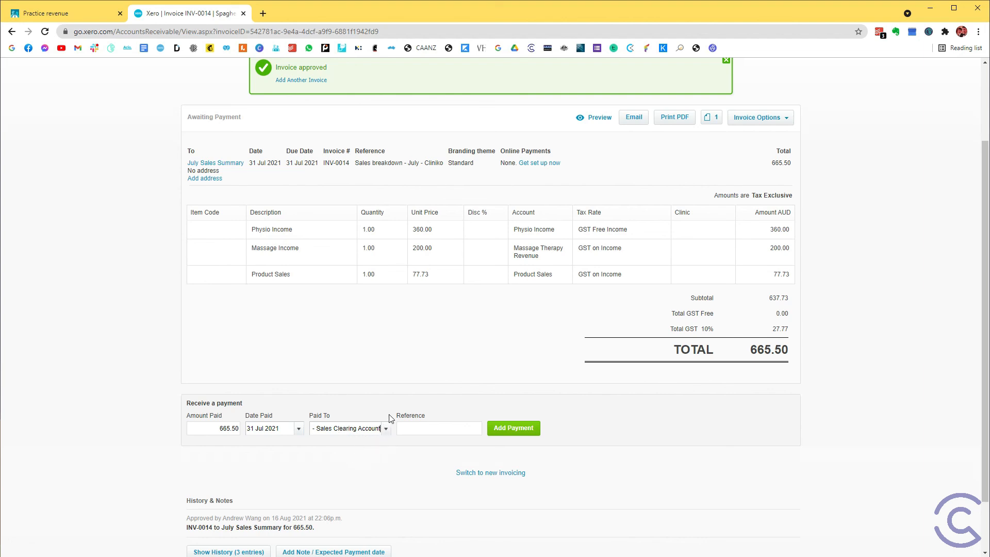
click(420, 426)
click(517, 430)
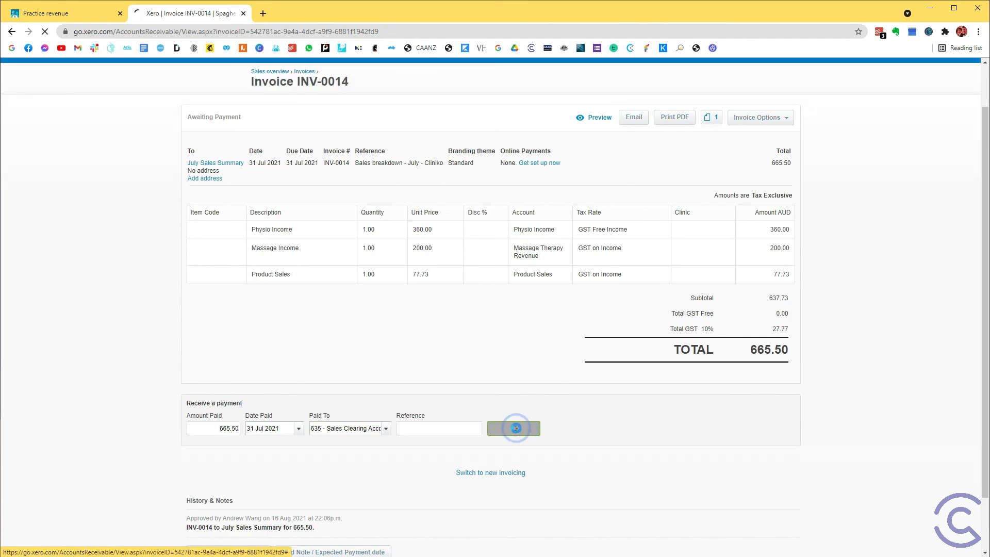